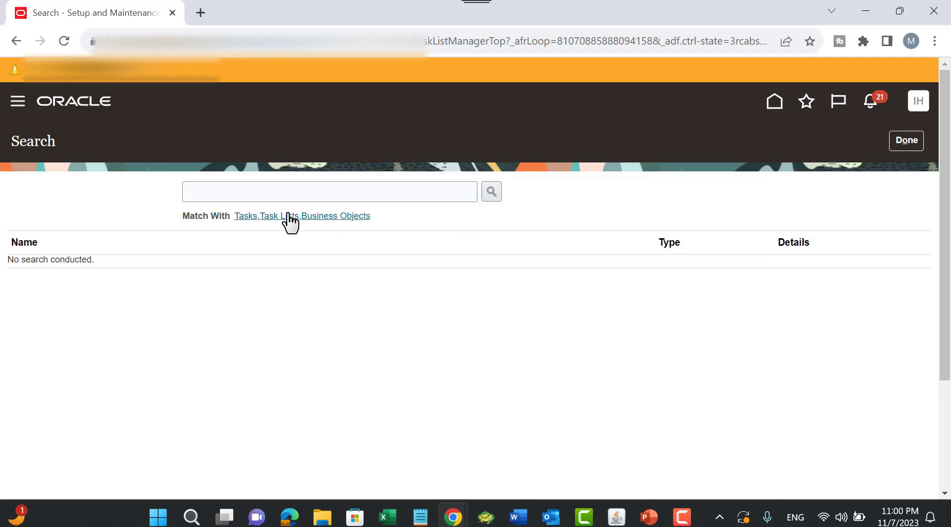
# Step: Search the setup tasks for "Manag%account%rule%" and open the Manage Account Rules task
pyautogui.click(271, 192)
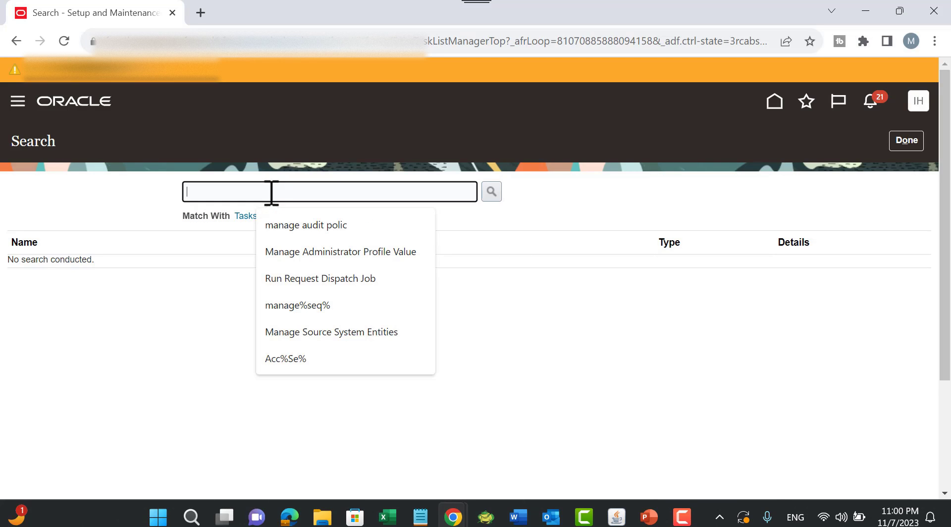
pyautogui.write('M')
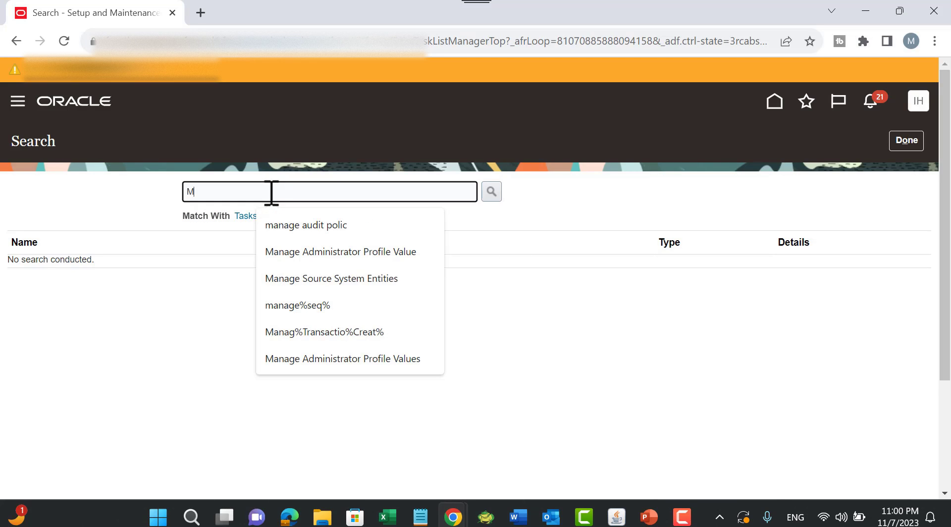
pyautogui.write('anag%accou')
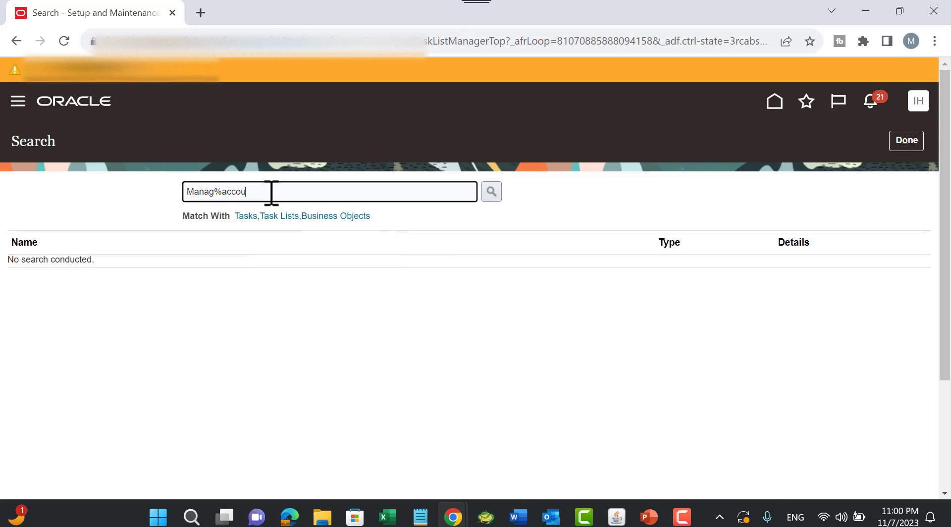
pyautogui.write('nt%rule%')
pyautogui.press('Return')
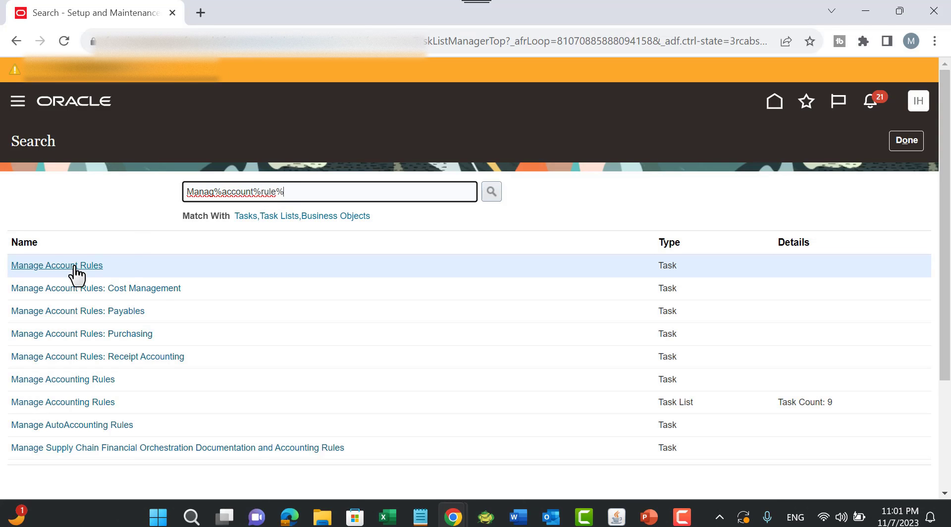
pyautogui.click(74, 266)
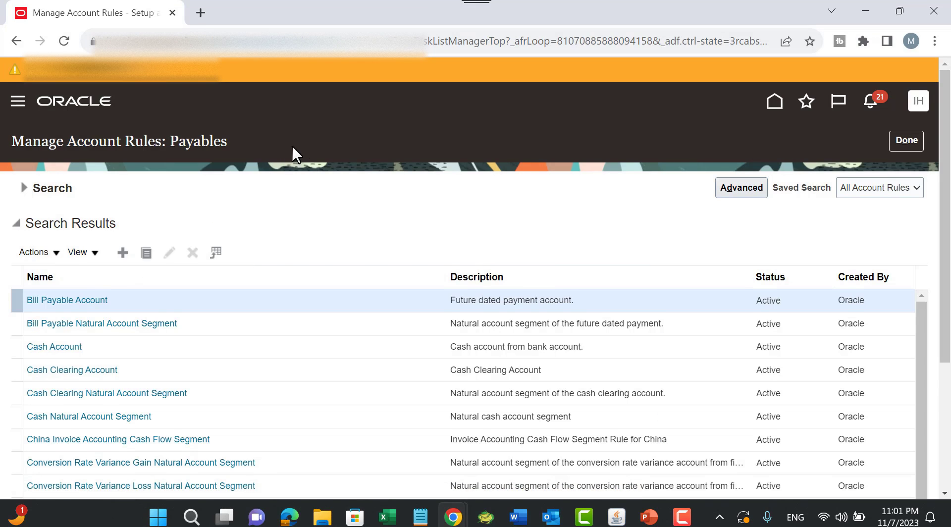
# Step: Look through the list of Payables account rules, then return to the task search
pyautogui.scroll(-2, 302, 178)
pyautogui.scroll(-3, 309, 193)
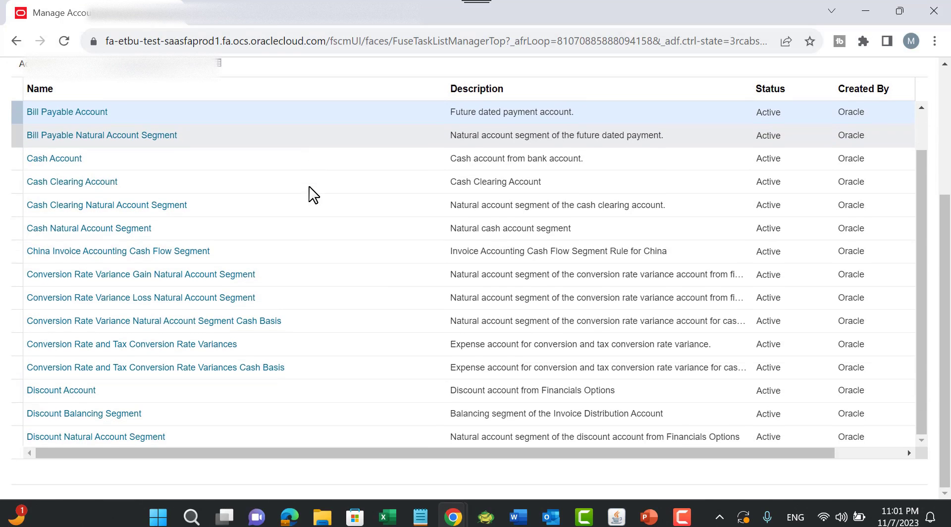
pyautogui.scroll(-4, 307, 208)
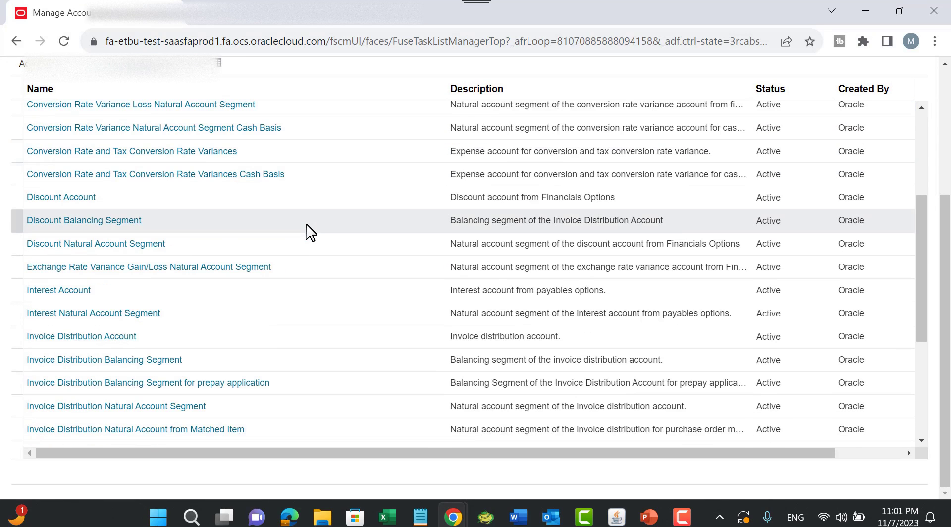
pyautogui.scroll(8, 297, 202)
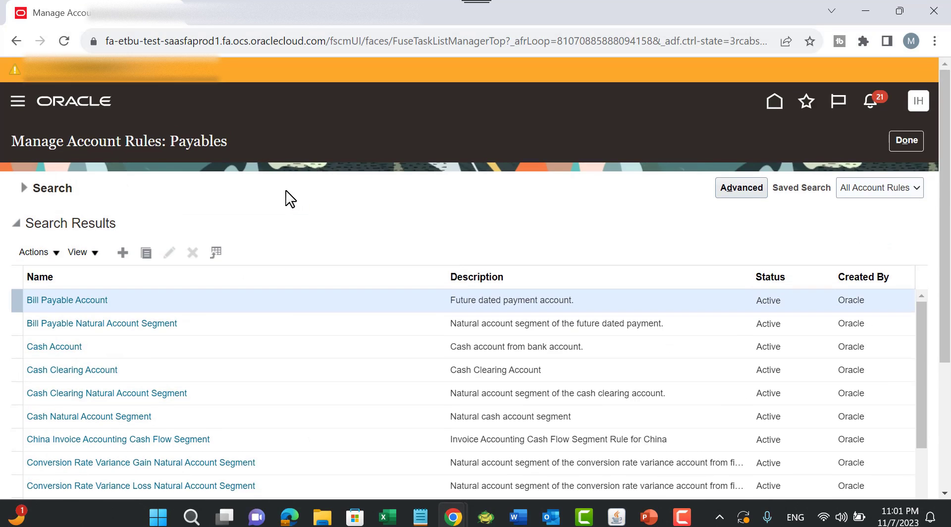
pyautogui.click(906, 142)
# Step: Search the setup tasks for "Define%Trans%accoun%rules%" and open the Define Transaction Account Rules task list
pyautogui.scroll(-2, 616, 204)
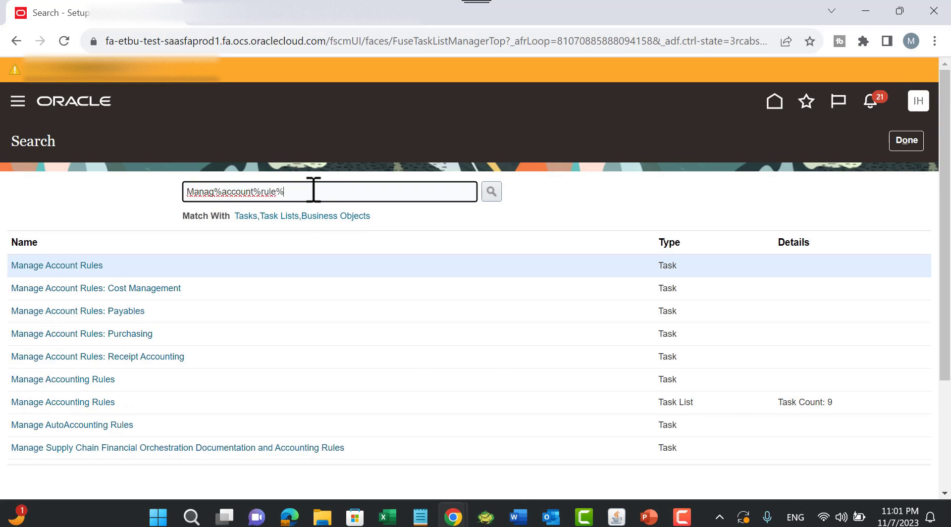
pyautogui.tripleClick(314, 190)
pyautogui.write('Def')
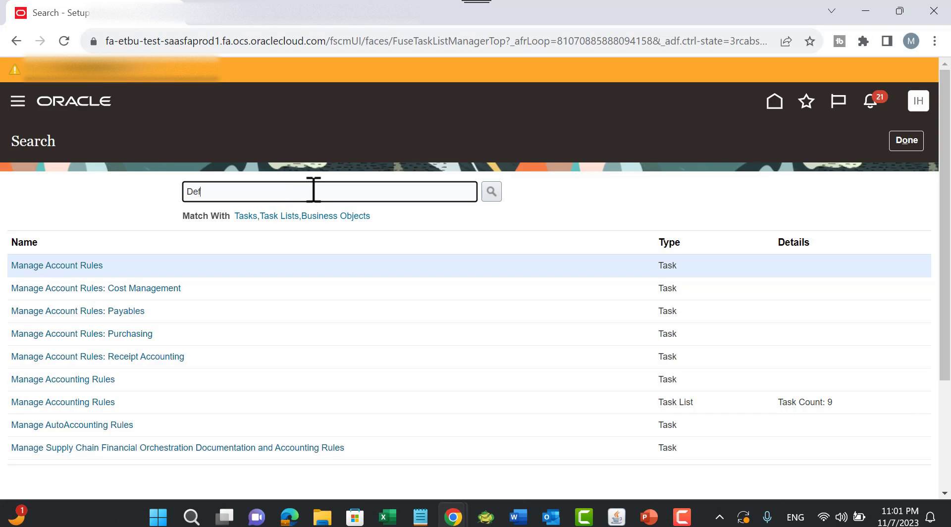
pyautogui.write('ine%Trans%accoun%')
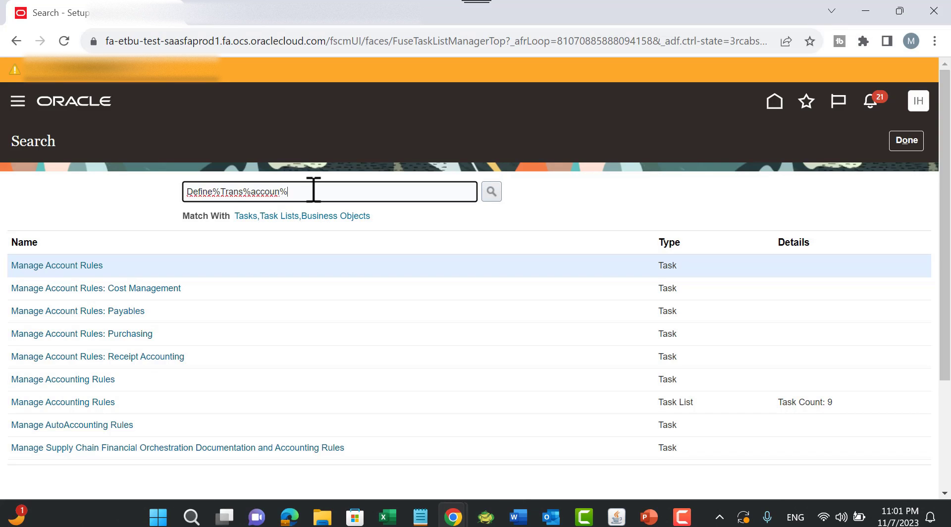
pyautogui.write('rules%')
pyautogui.press('Return')
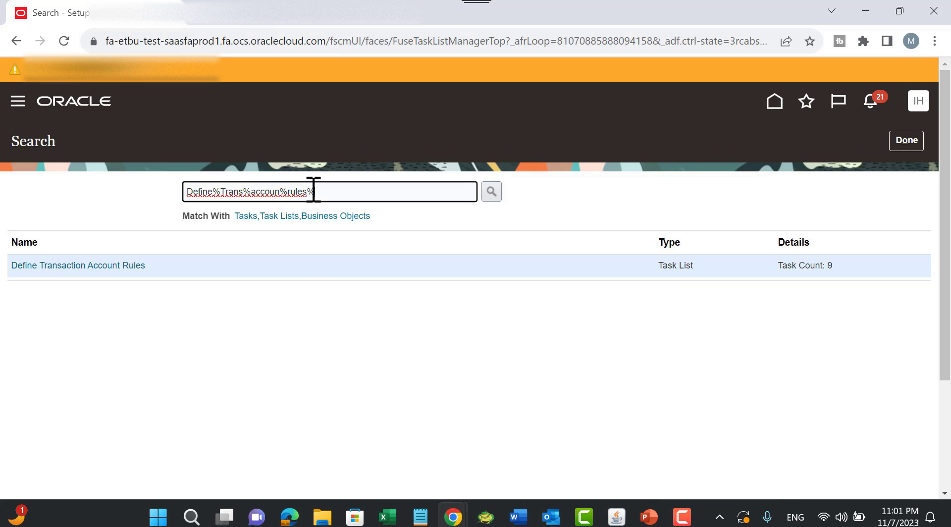
pyautogui.click(90, 268)
pyautogui.click(90, 268)
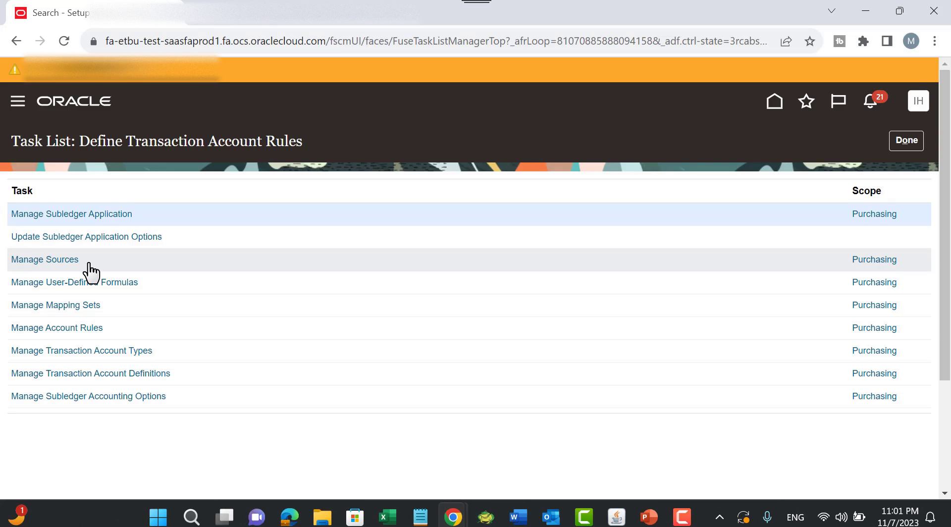
# Step: Open Manage Account Rules for Purchasing and compare the listed rules with the presentation slide on accounts TAB should default
pyautogui.click(47, 330)
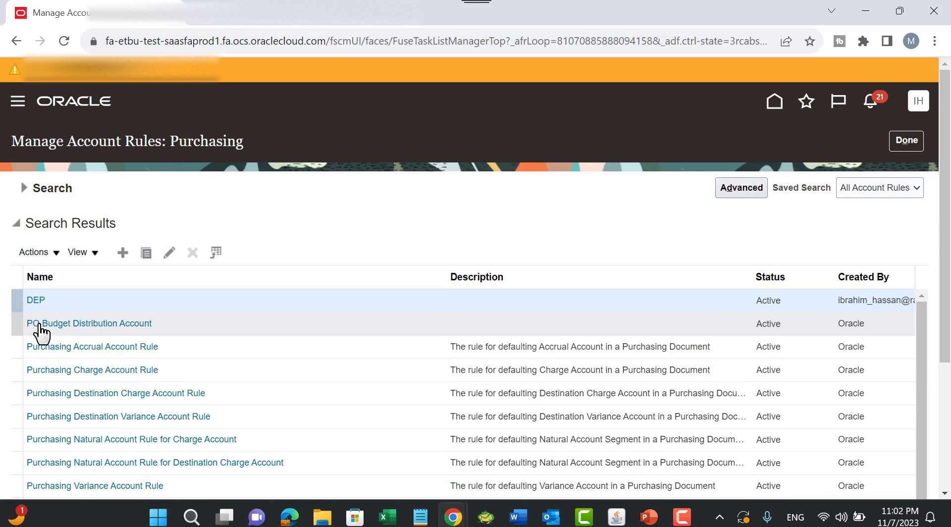
pyautogui.scroll(-1, 238, 272)
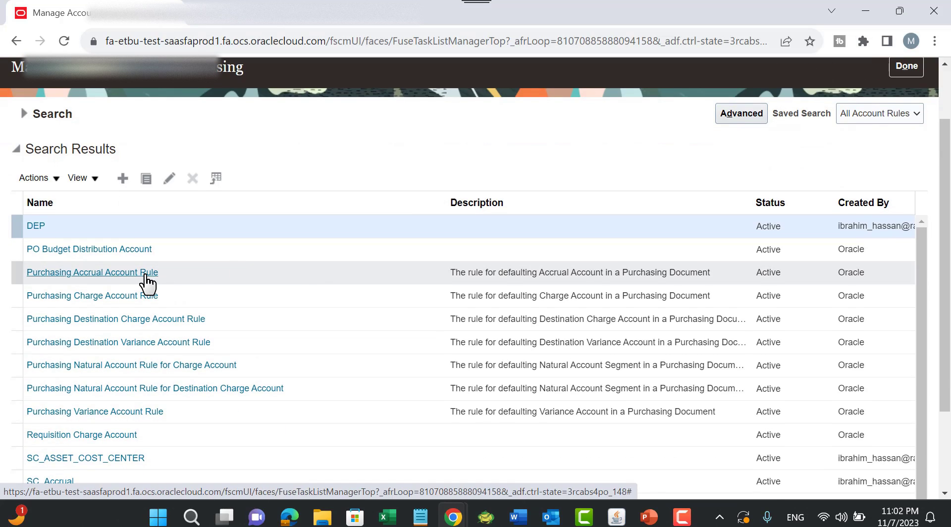
pyautogui.hotkey('alt', 'Tab')
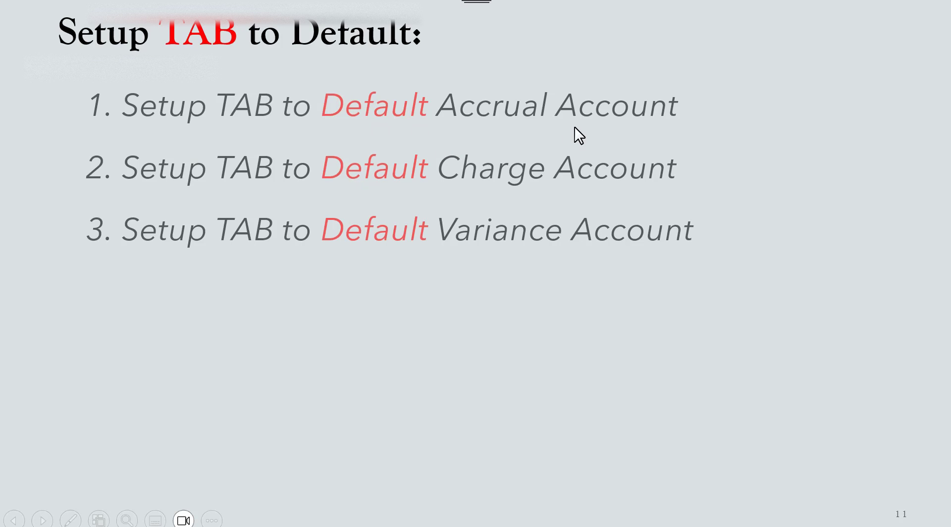
pyautogui.hotkey('alt', 'Tab')
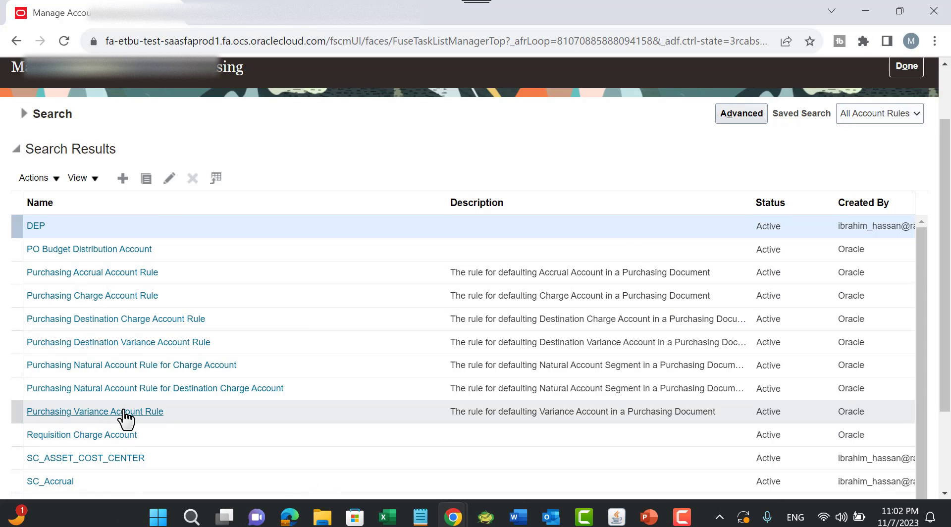
# Step: Open the Purchasing Accrual Account Rule and examine its definition, value sources and the conditions of the priority 1 rule
pyautogui.click(107, 275)
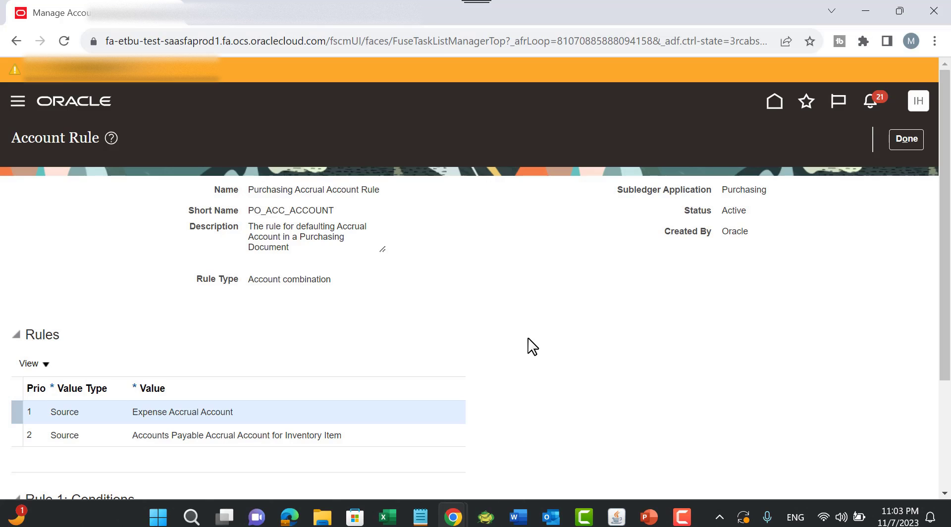
pyautogui.scroll(-3, 533, 345)
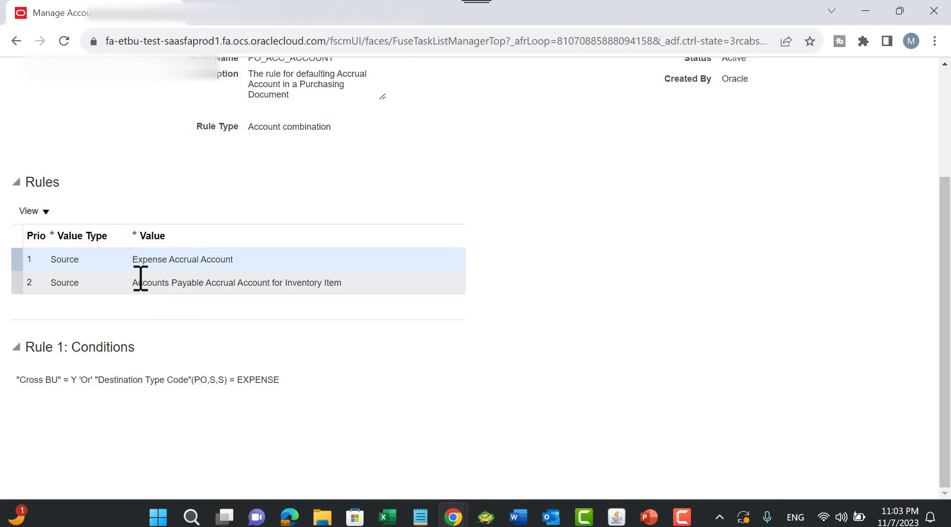
pyautogui.scroll(3, 417, 260)
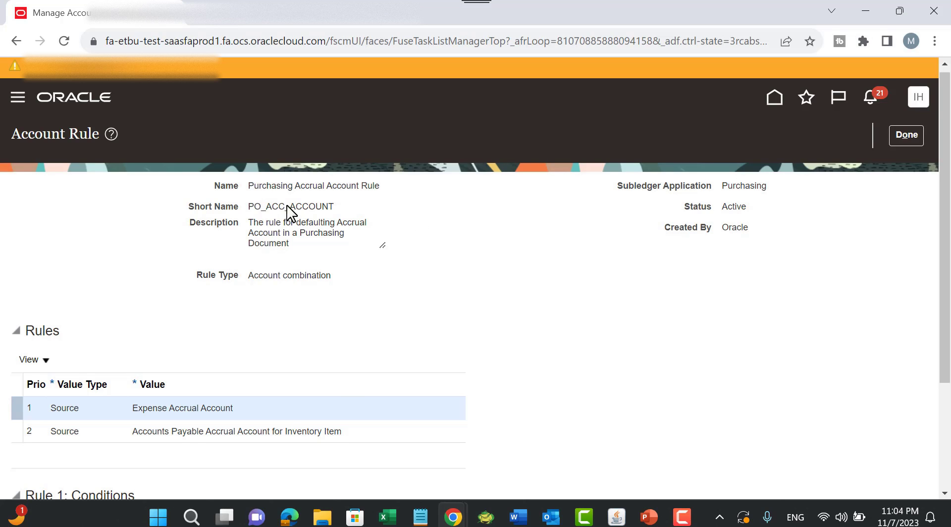
pyautogui.scroll(-1, 459, 357)
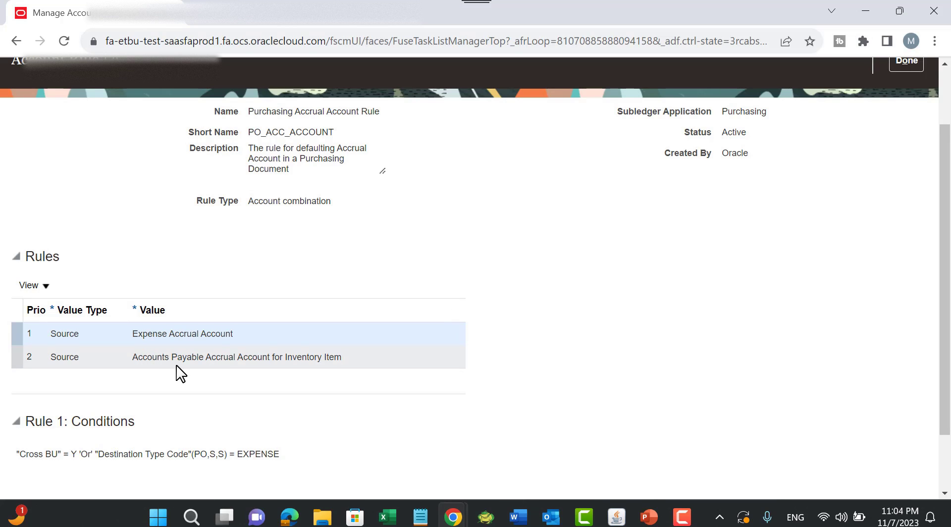
# Step: Show the priority 2 rule's conditions and highlight the INVENTORY and MANUFACTURING destination types
pyautogui.click(384, 364)
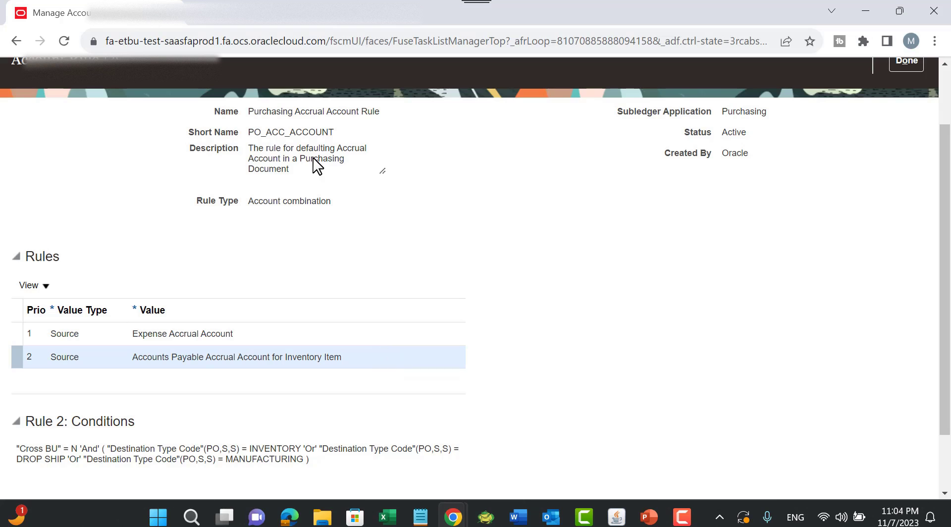
pyautogui.scroll(-2, 355, 390)
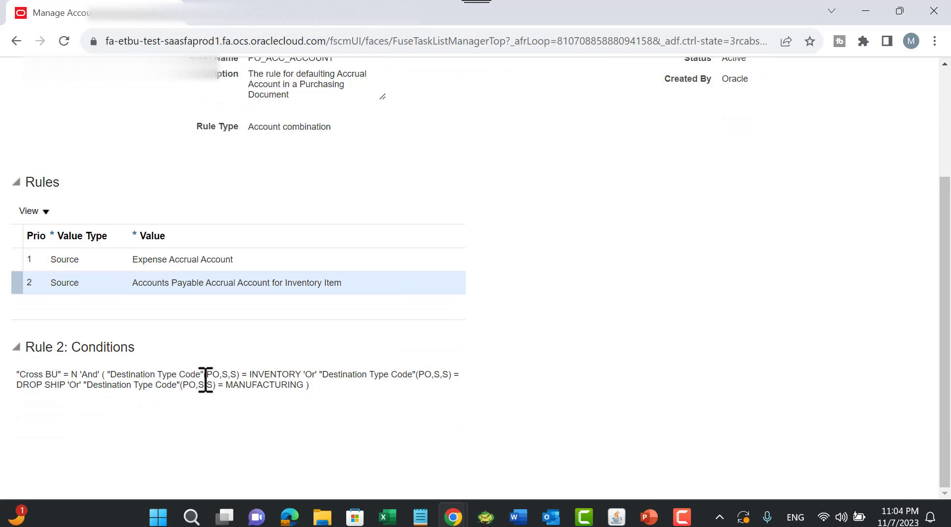
pyautogui.doubleClick(281, 375)
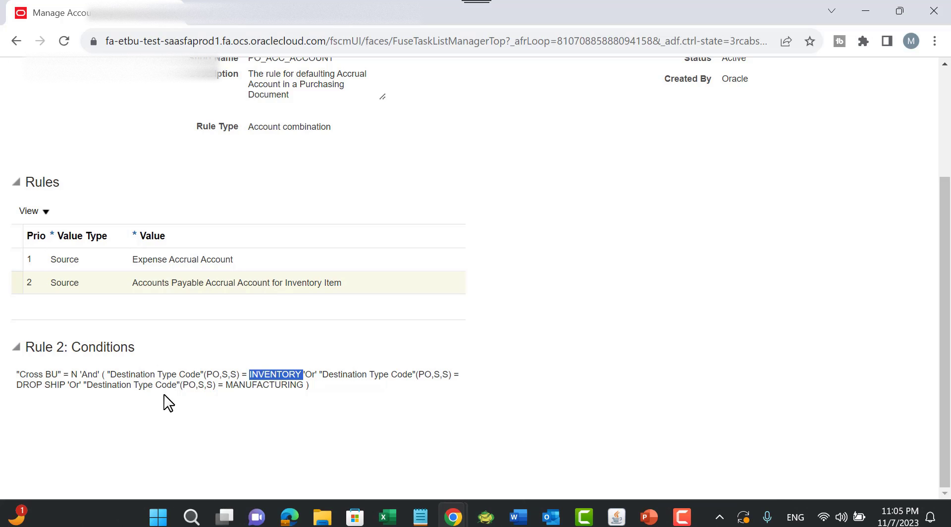
pyautogui.doubleClick(251, 385)
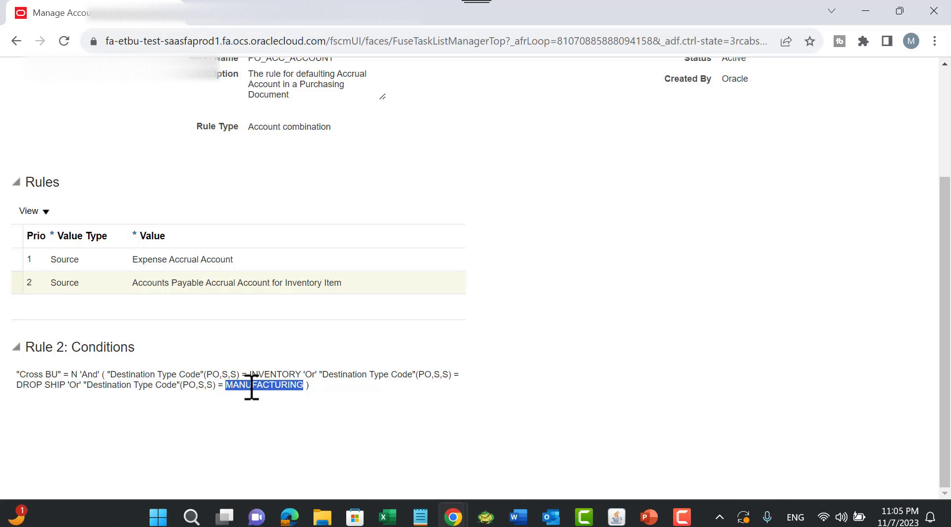
# Step: Highlight the EXPENSE destination type in the priority 1 rule's conditions, recheck the priority 2 rule, and close the accrual account rule
pyautogui.click(169, 263)
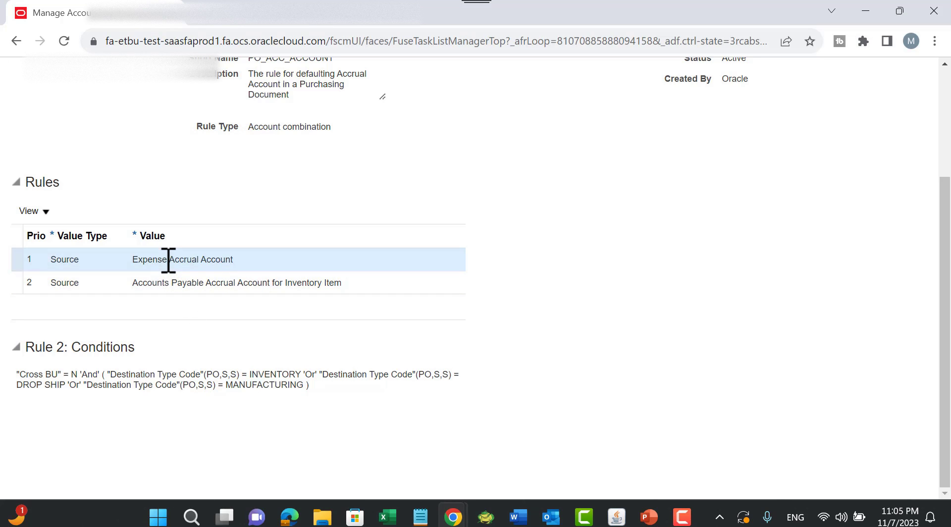
pyautogui.doubleClick(261, 379)
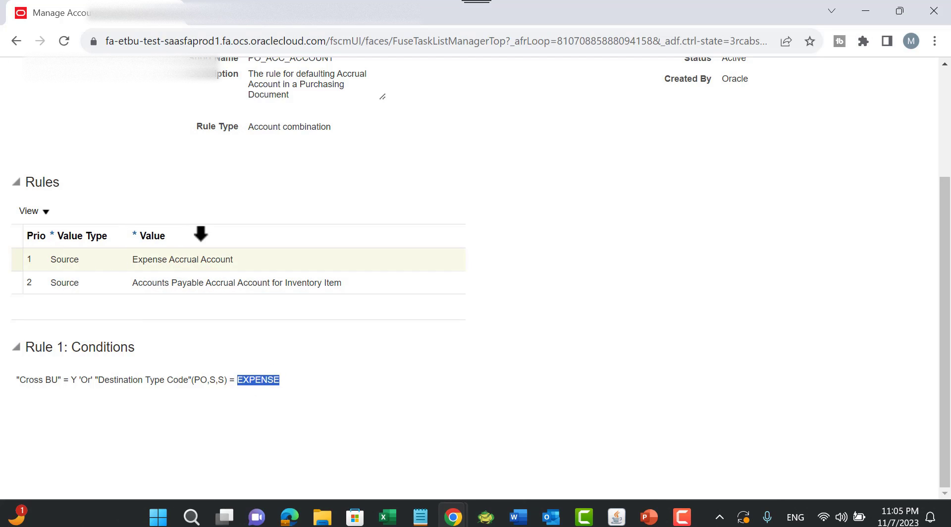
pyautogui.click(97, 281)
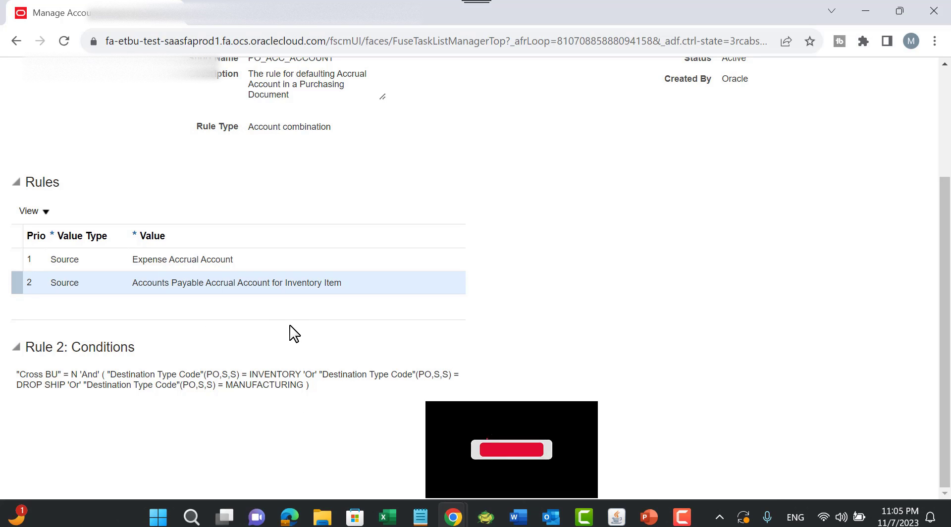
pyautogui.scroll(2, 273, 326)
pyautogui.scroll(2, 274, 326)
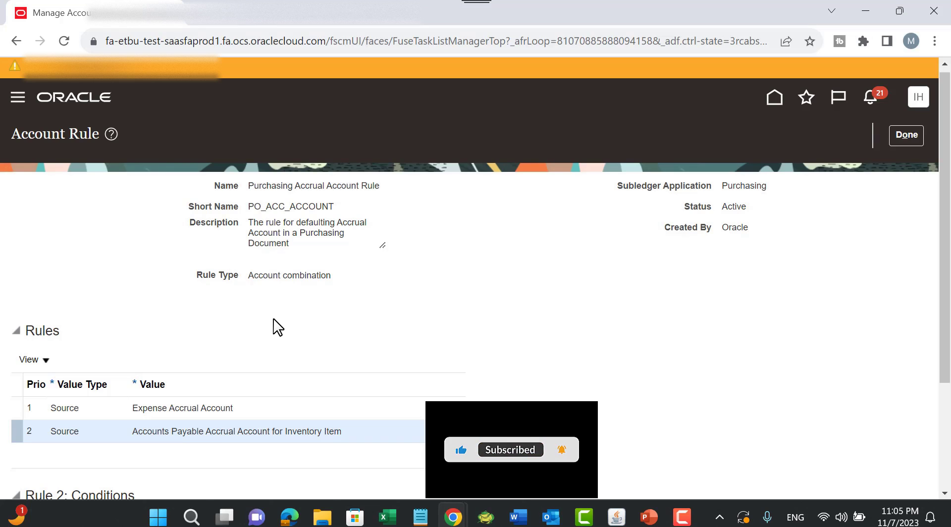
pyautogui.click(896, 133)
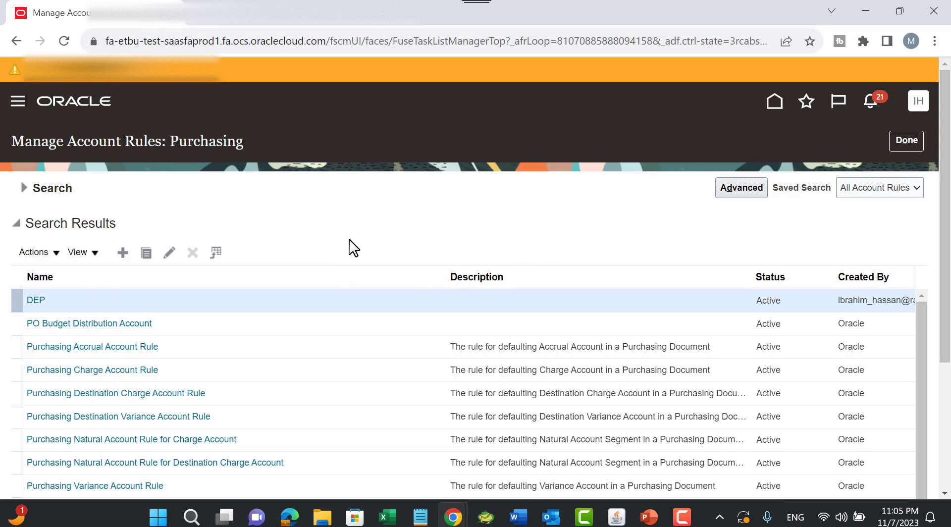
# Step: Leave the Purchasing account rules list and open the Manage Mapping Sets task for Purchasing
pyautogui.scroll(-3, 349, 252)
pyautogui.scroll(-3, 324, 301)
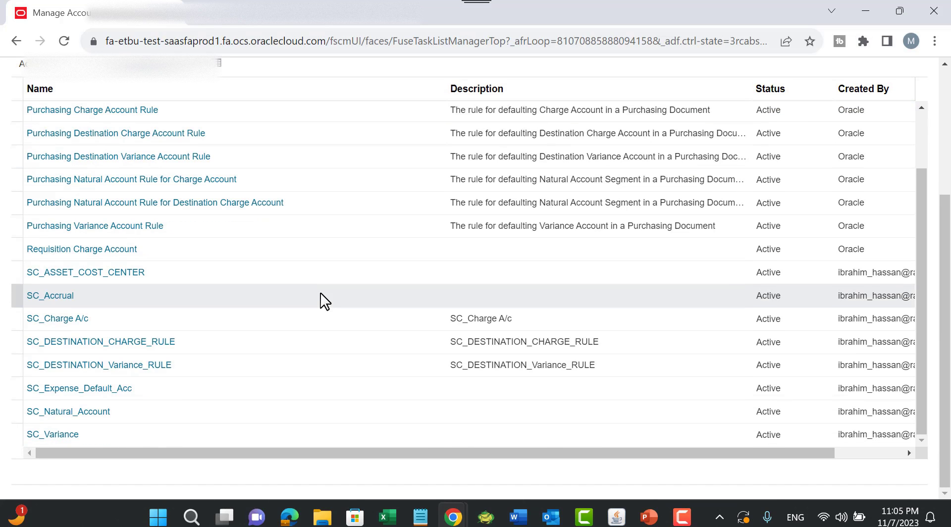
pyautogui.scroll(5, 336, 296)
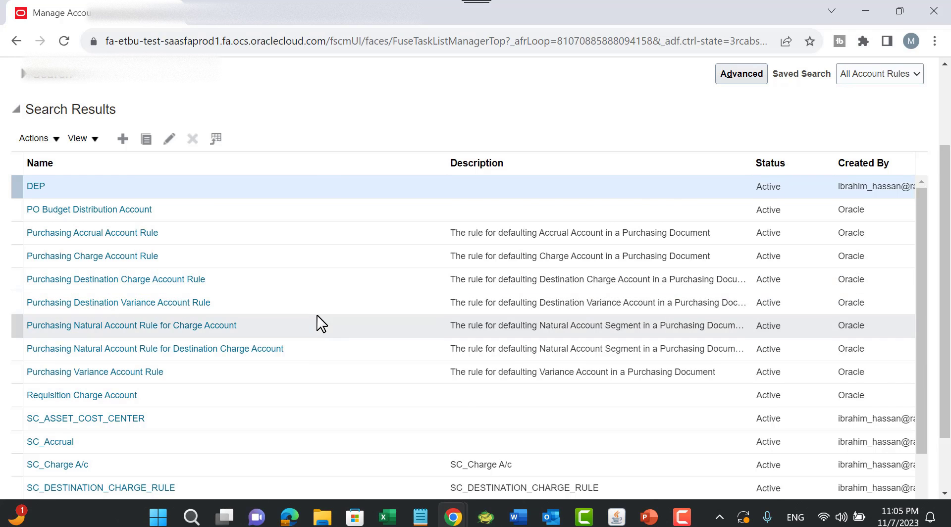
pyautogui.scroll(-3, 319, 322)
pyautogui.scroll(5, 321, 267)
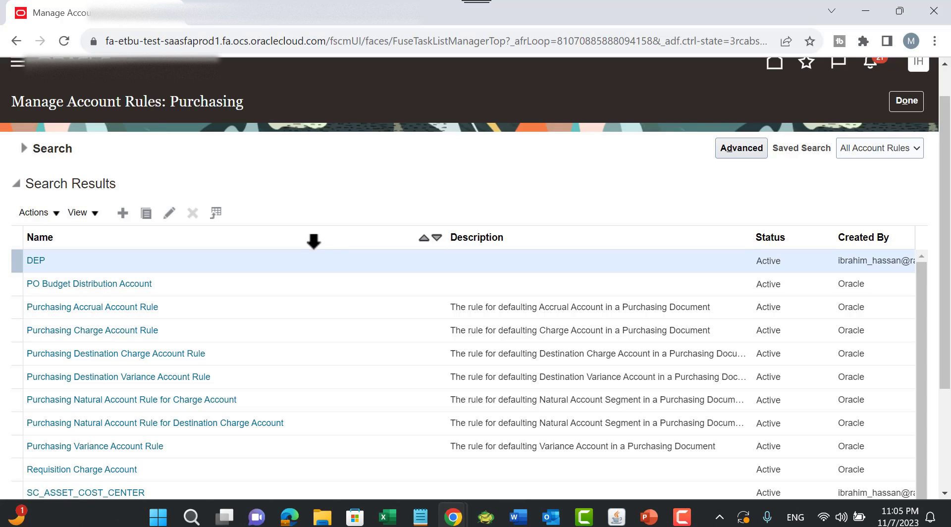
pyautogui.click(908, 104)
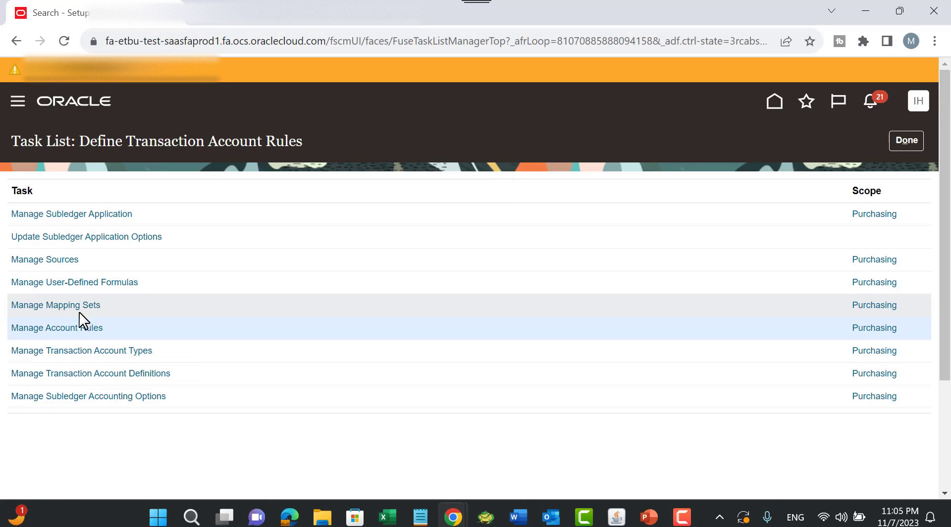
pyautogui.click(67, 307)
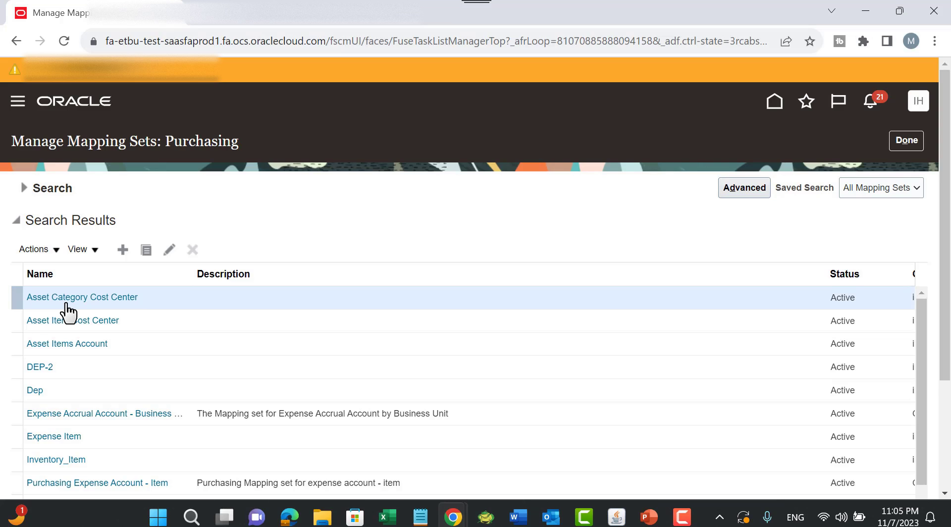
# Step: Open the Expense Accrual Account - Business Unit mapping set and examine its definition and input sources
pyautogui.scroll(-2, 445, 249)
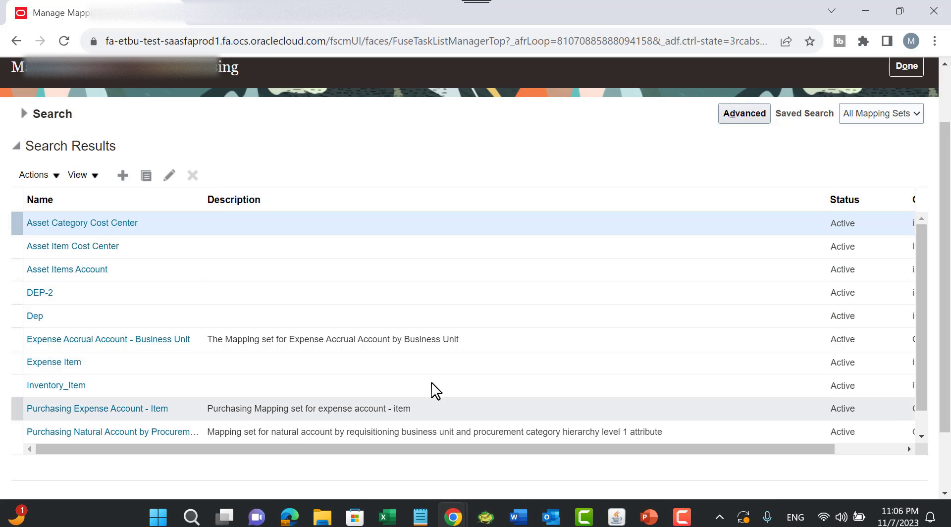
pyautogui.click(159, 339)
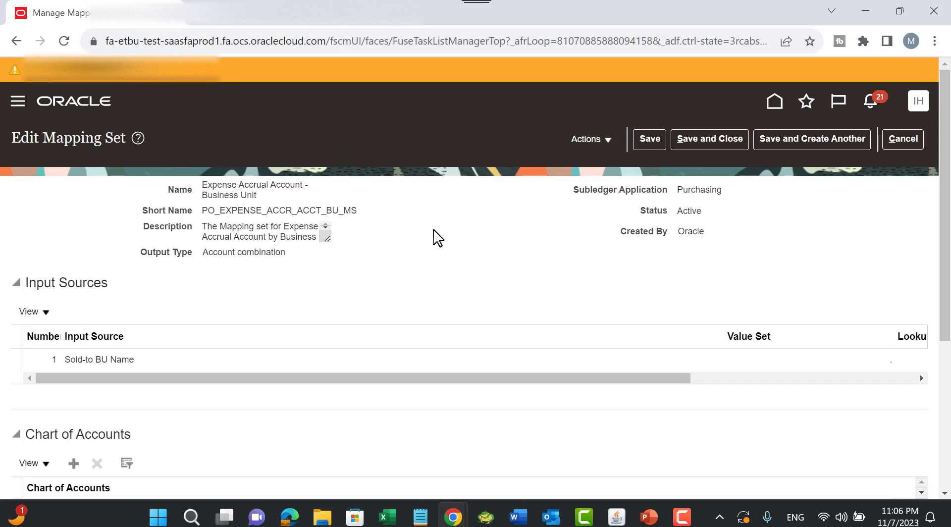
pyautogui.scroll(-1, 201, 314)
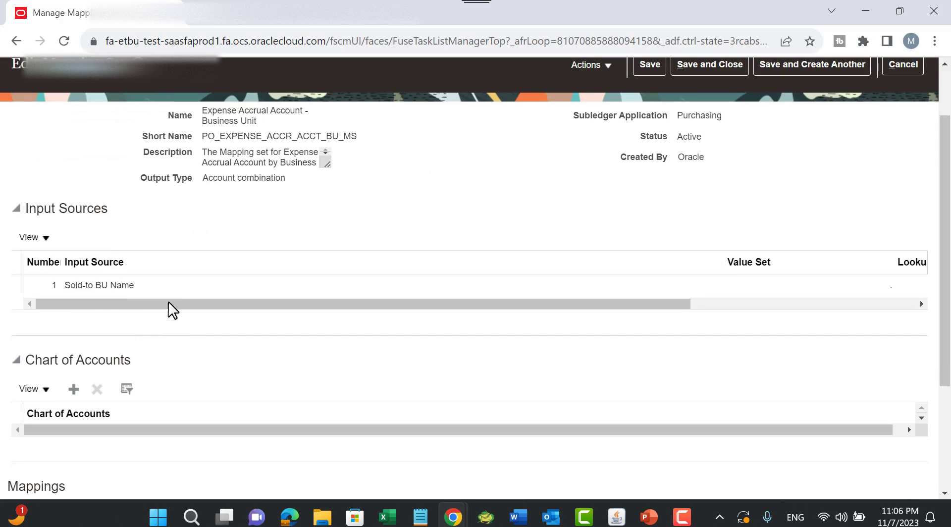
# Step: Add a row to the mapping set's Chart of Accounts and choose SHIP AND CREW INSTANCE
pyautogui.click(73, 389)
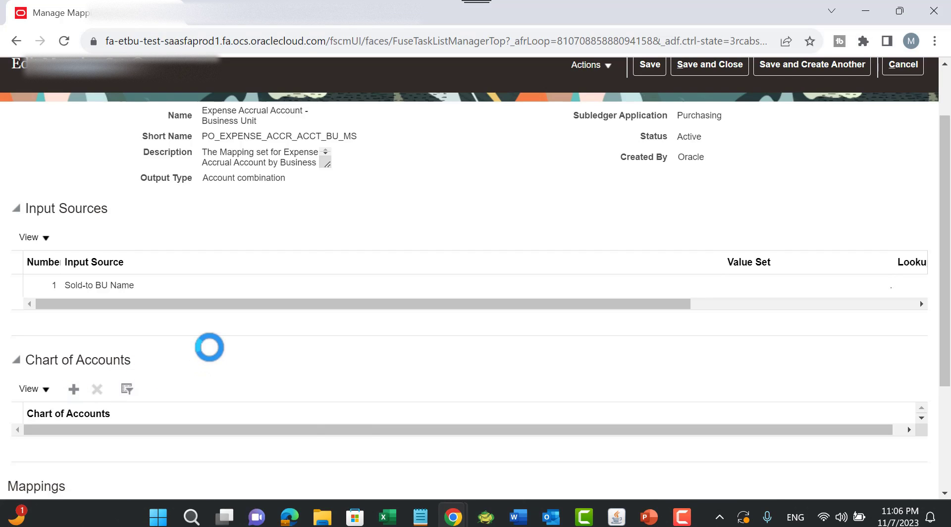
pyautogui.scroll(-1, 218, 355)
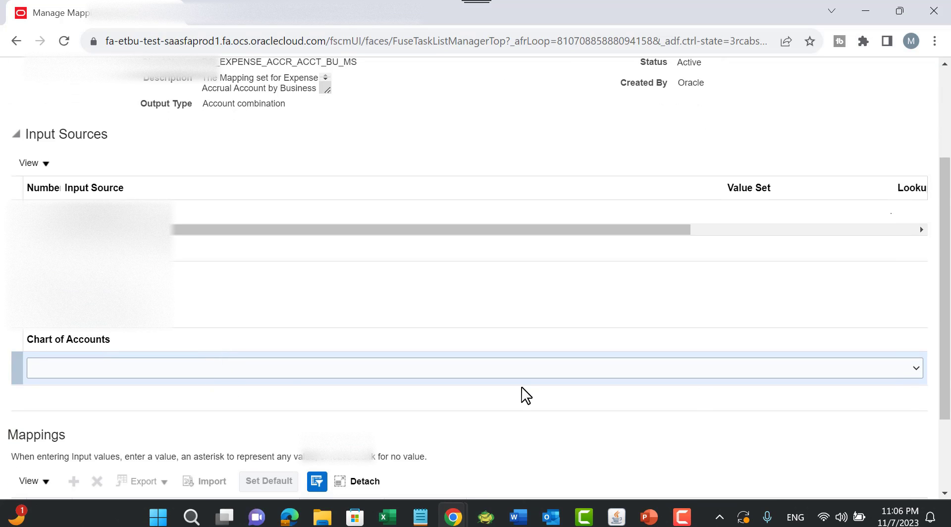
pyautogui.click(916, 368)
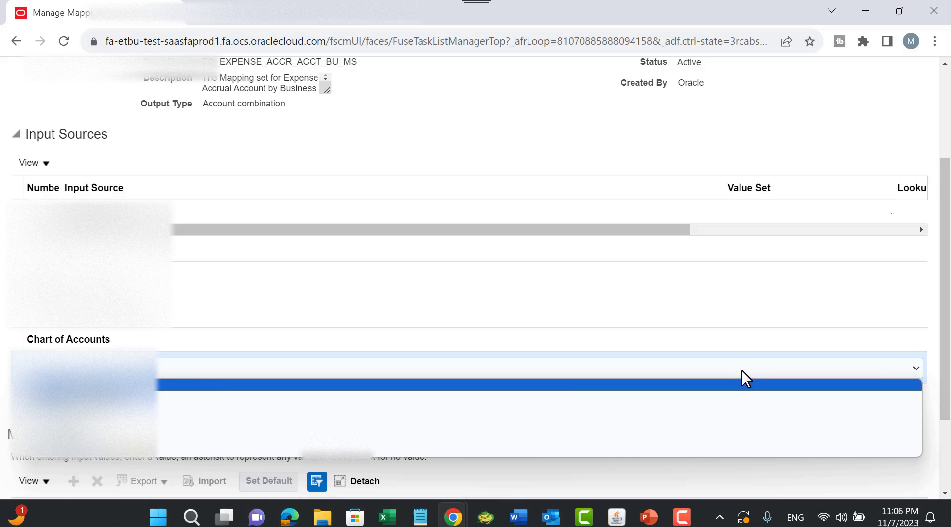
pyautogui.click(539, 450)
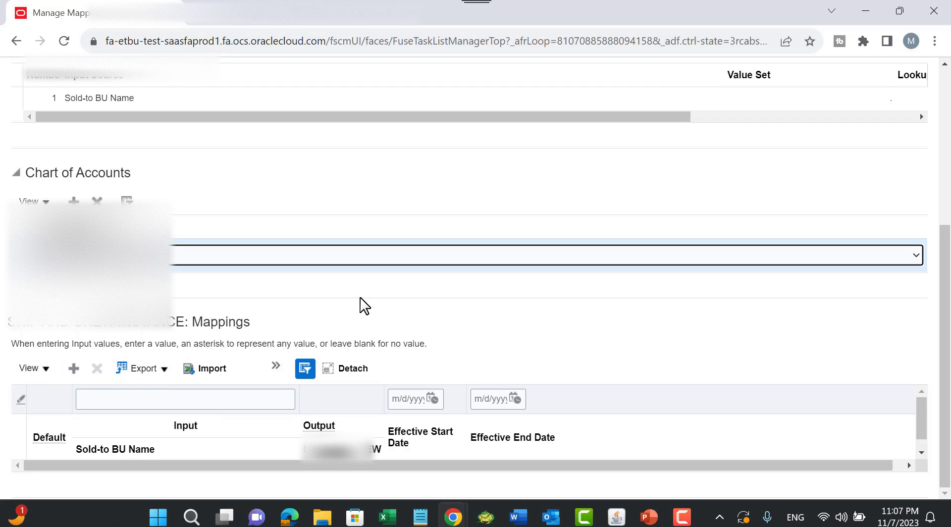
# Step: Add a mapping row, enter the business unit name as its Sold-to BU Name input, and make room for the Output column
pyautogui.click(74, 372)
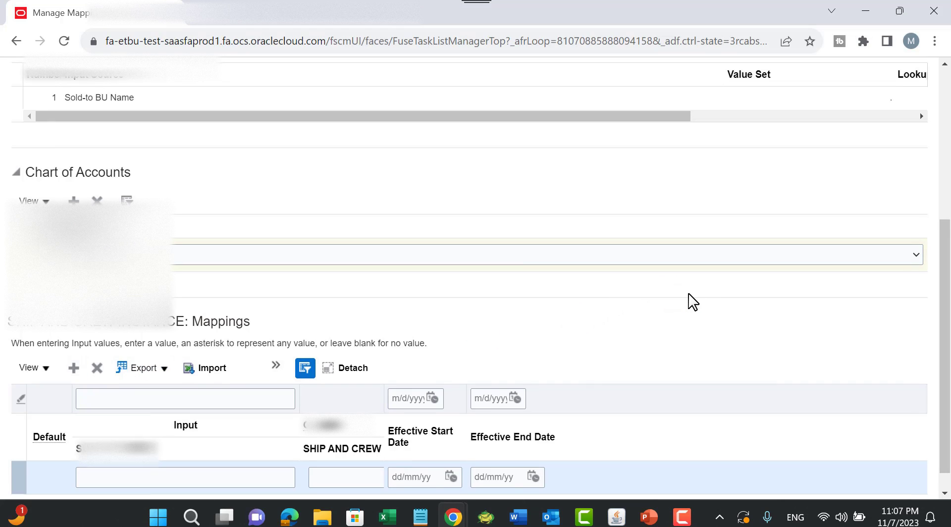
pyautogui.click(235, 452)
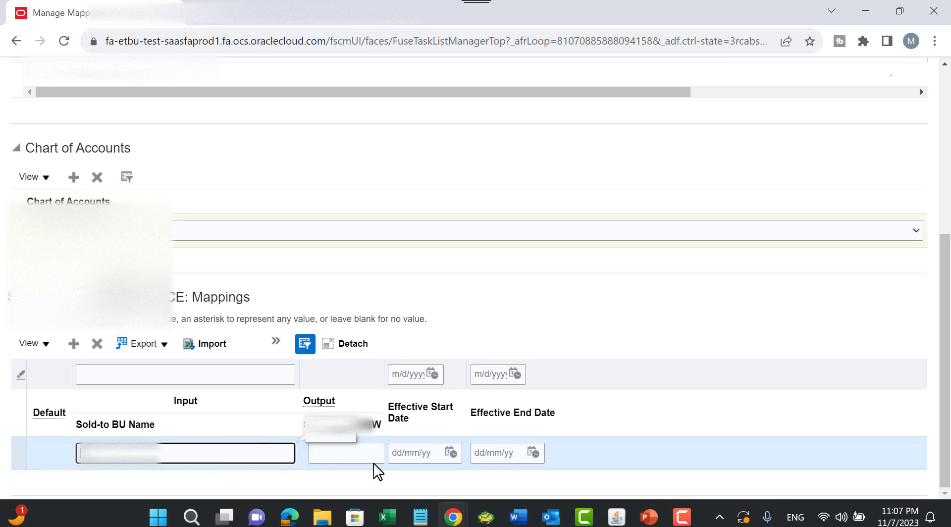
pyautogui.click(359, 453)
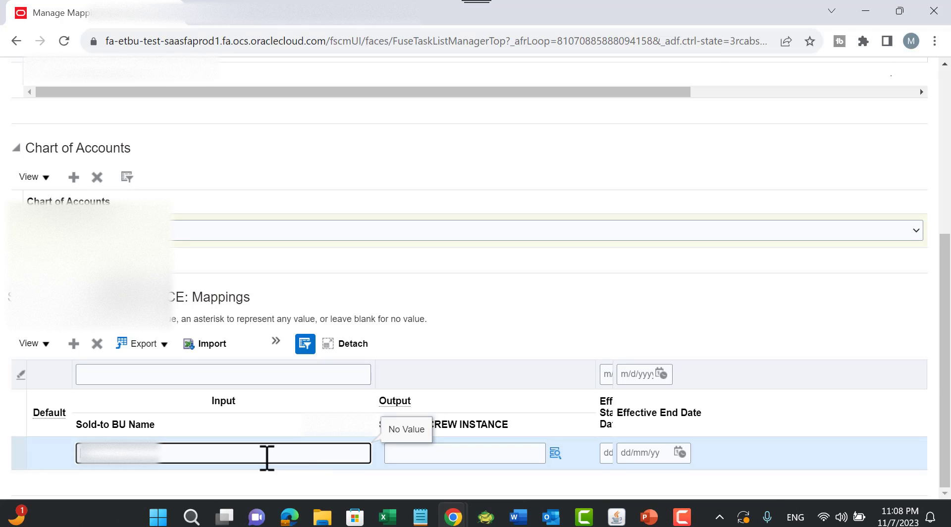
pyautogui.write('SA')
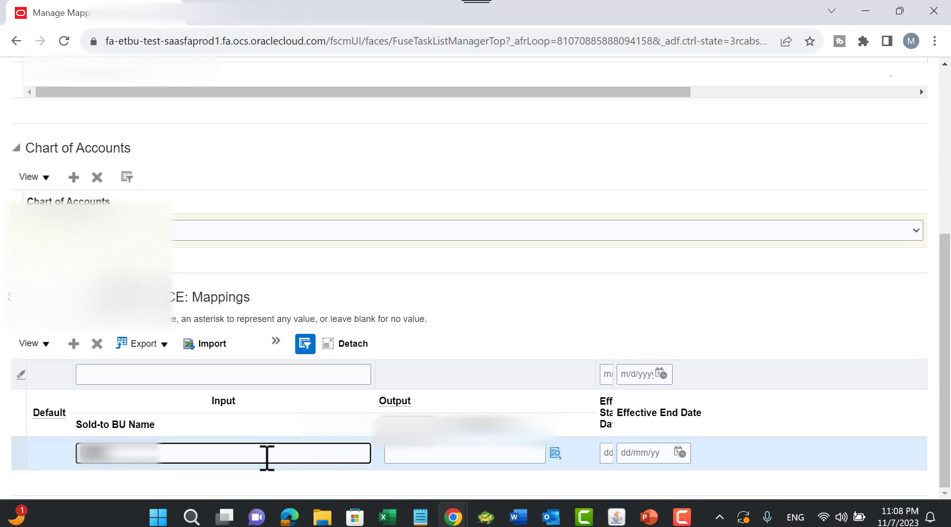
pyautogui.write('A BU')
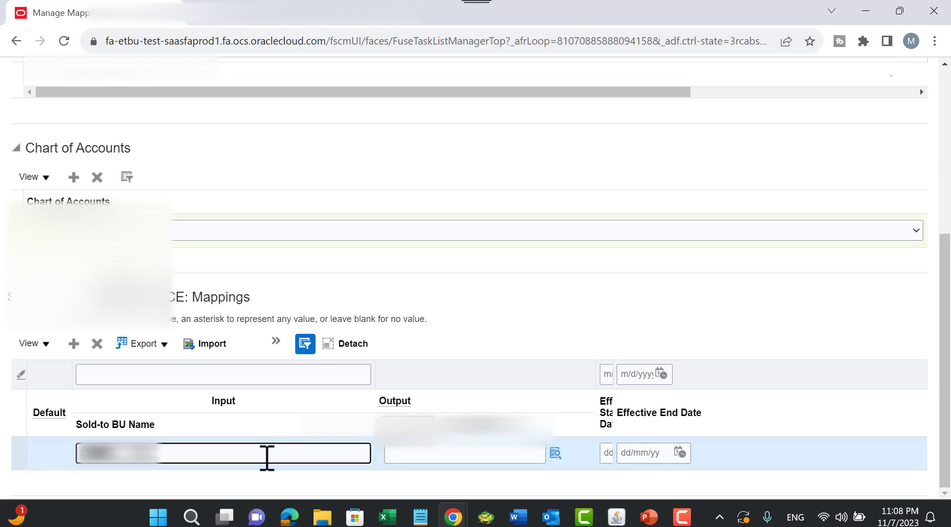
pyautogui.click(480, 454)
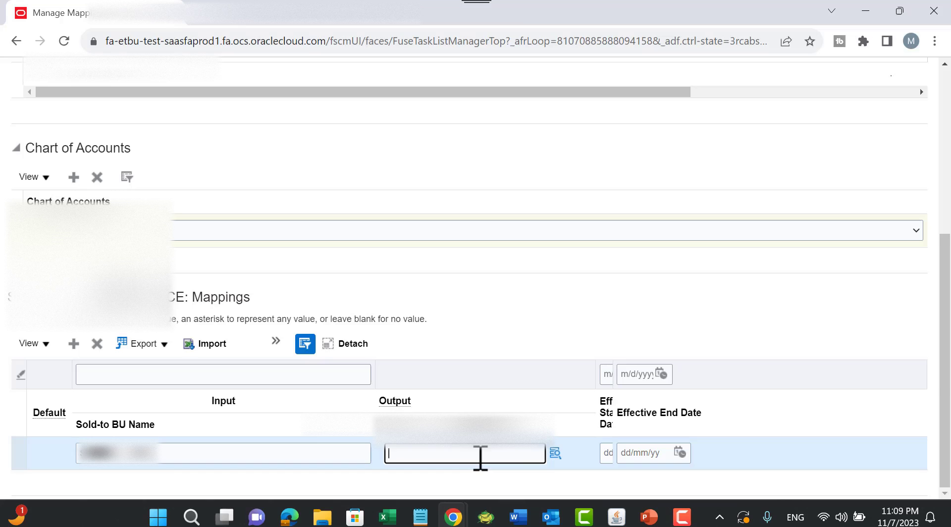
pyautogui.click(555, 454)
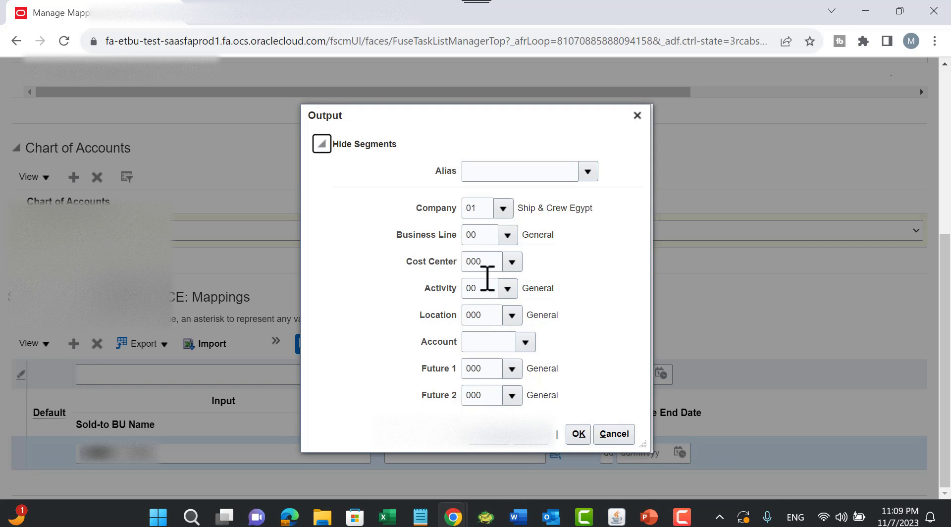
pyautogui.click(526, 342)
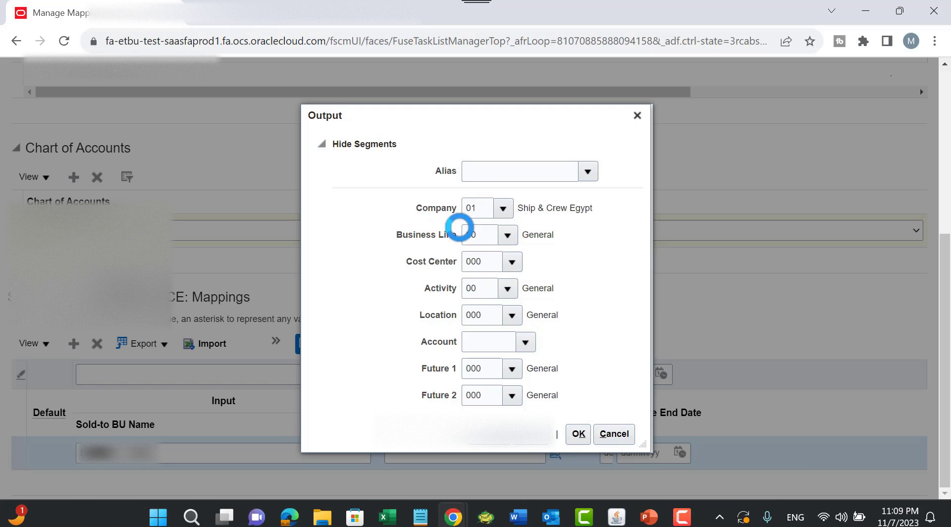
pyautogui.click(534, 252)
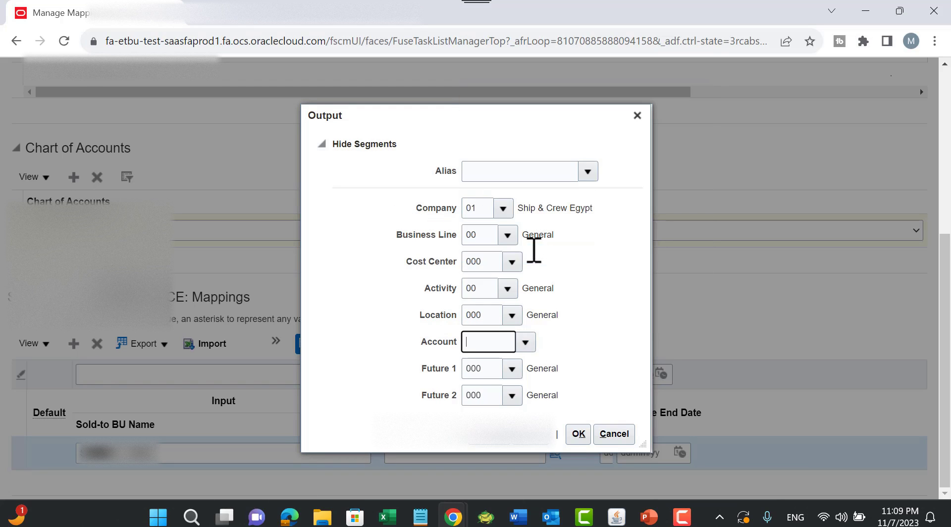
pyautogui.click(577, 434)
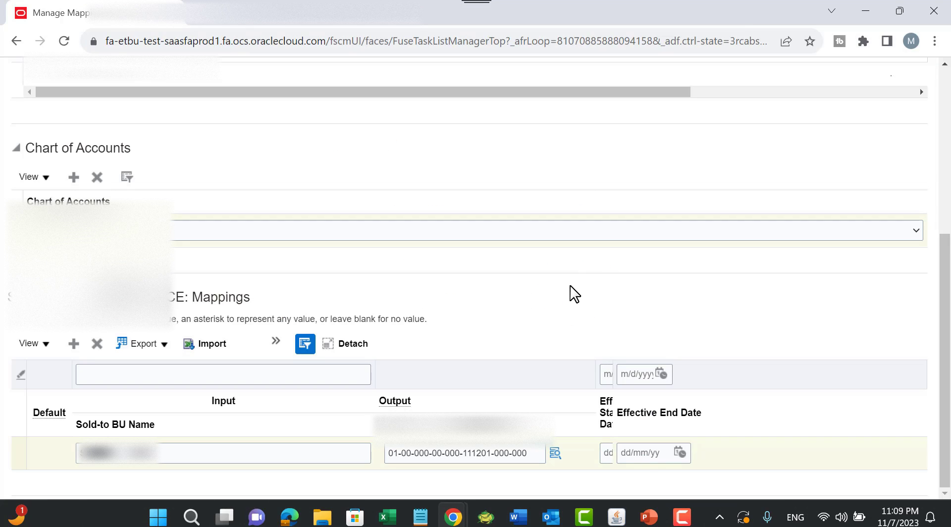
pyautogui.moveTo(628, 369); pyautogui.dragTo(700, 368)
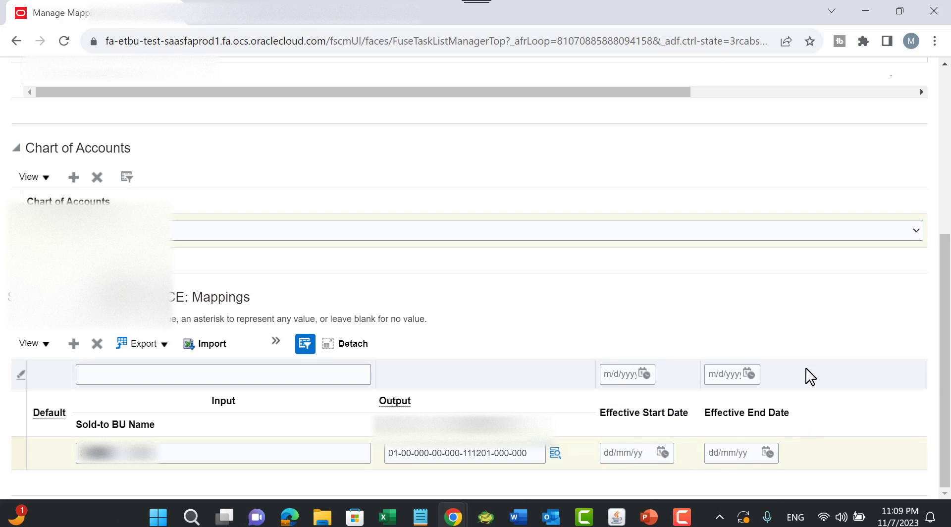
# Step: Review the mapping set and the TAB setup slide, and cancel the mapping set edit without saving the changes
pyautogui.scroll(1, 828, 361)
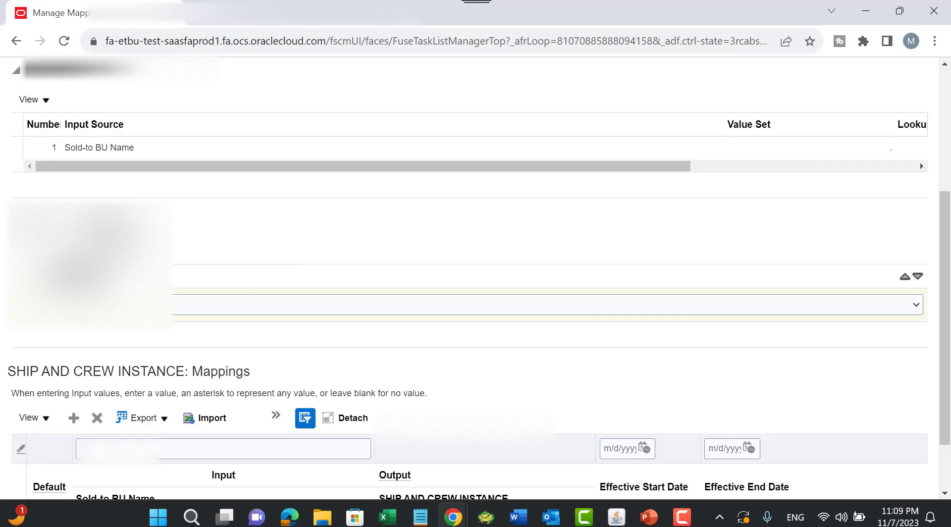
pyautogui.scroll(-1, 315, 302)
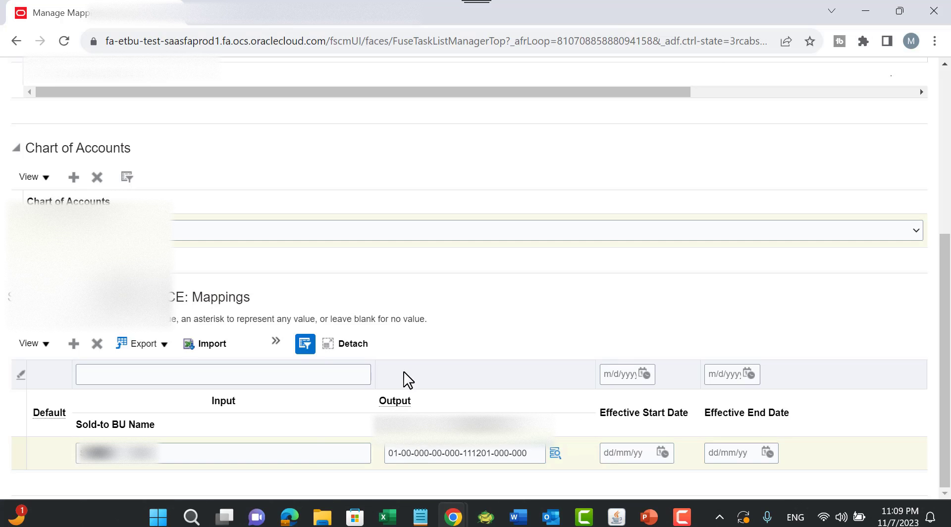
pyautogui.scroll(6, 407, 380)
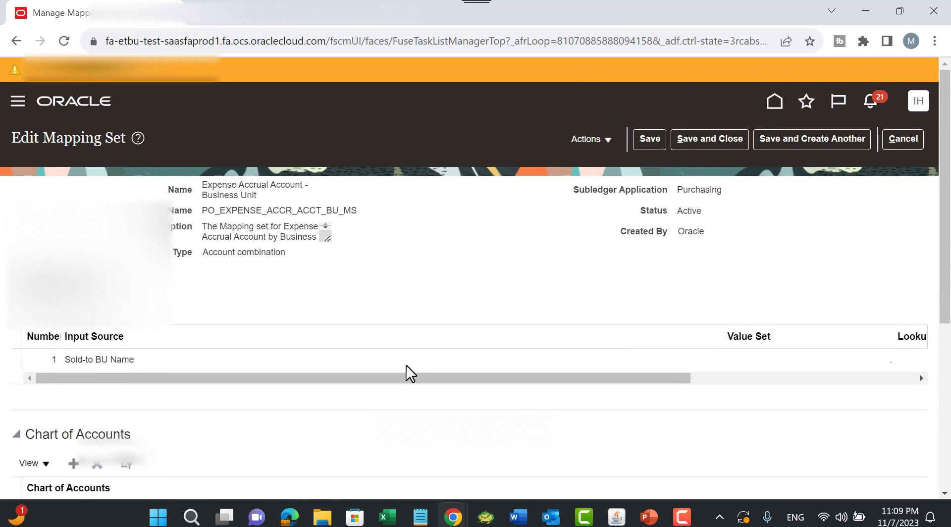
pyautogui.hotkey('alt', 'Tab')
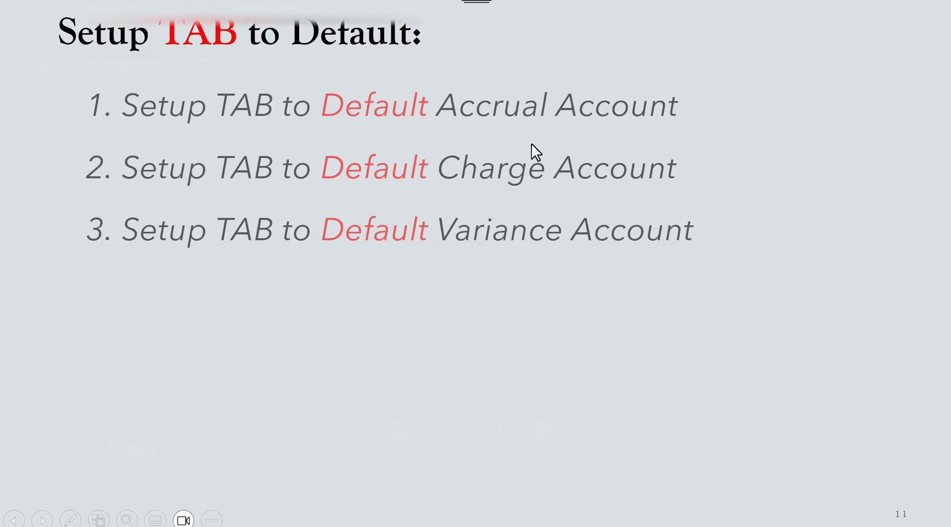
pyautogui.hotkey('alt', 'Tab')
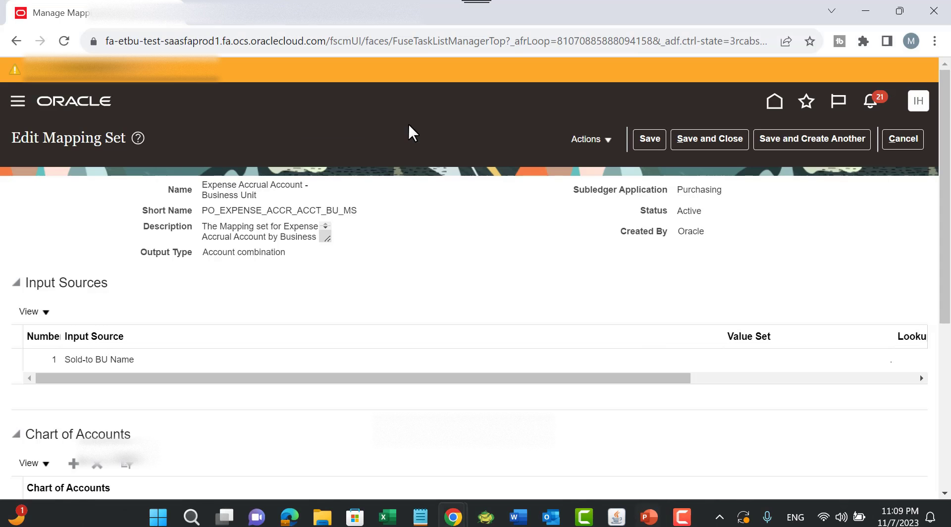
pyautogui.click(895, 140)
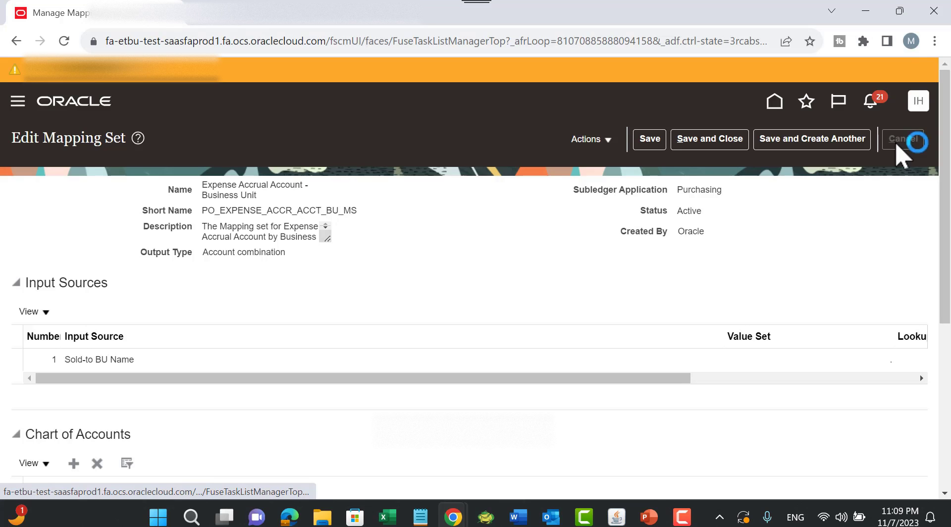
pyautogui.click(617, 298)
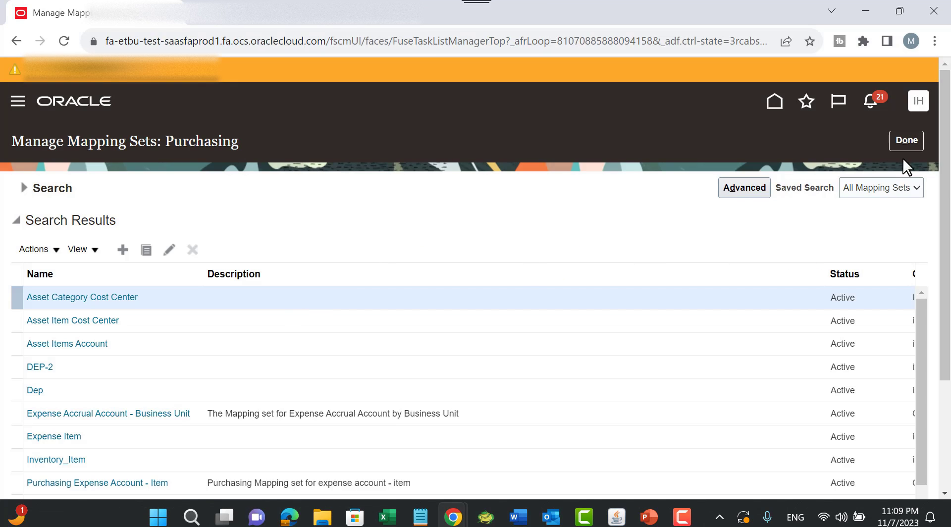
# Step: Leave the Purchasing mapping sets list, open the Manage Account Rules task for Purchasing, and check the TAB setup slide
pyautogui.scroll(-2, 652, 262)
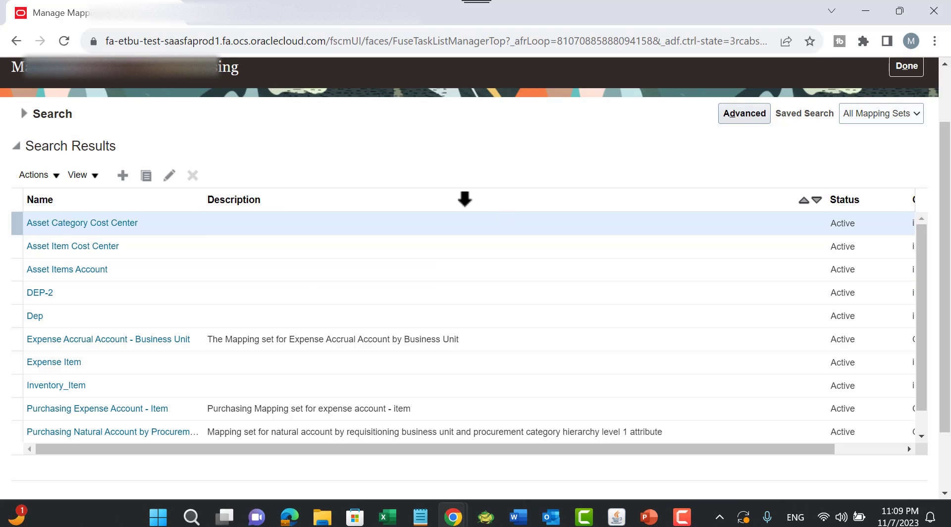
pyautogui.scroll(3, 467, 193)
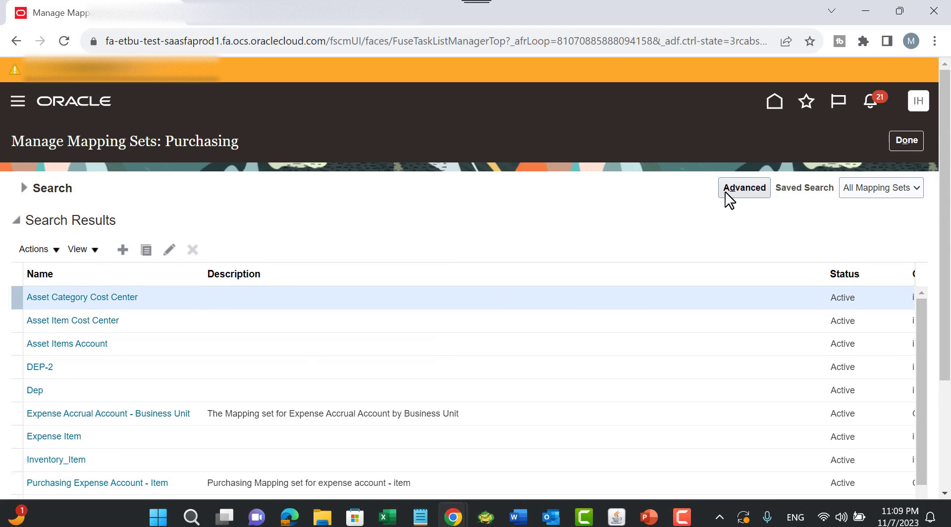
pyautogui.click(904, 141)
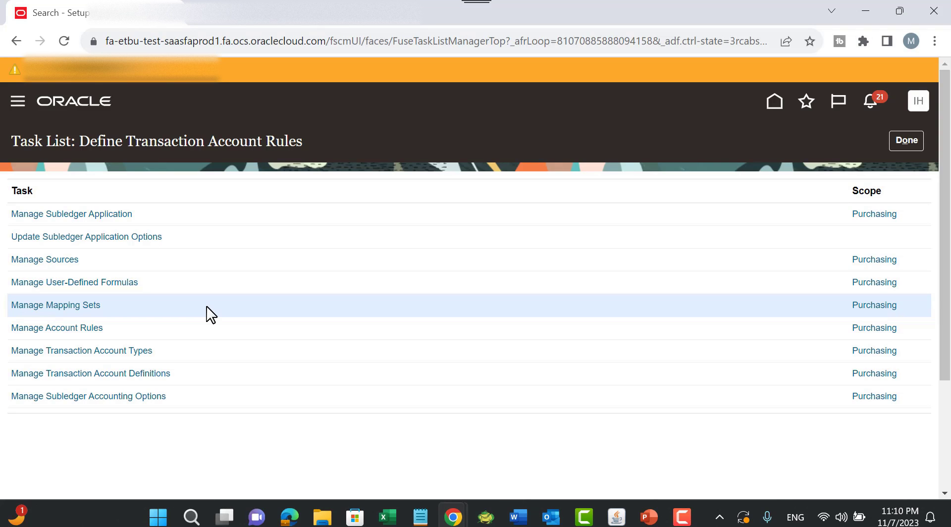
pyautogui.click(46, 329)
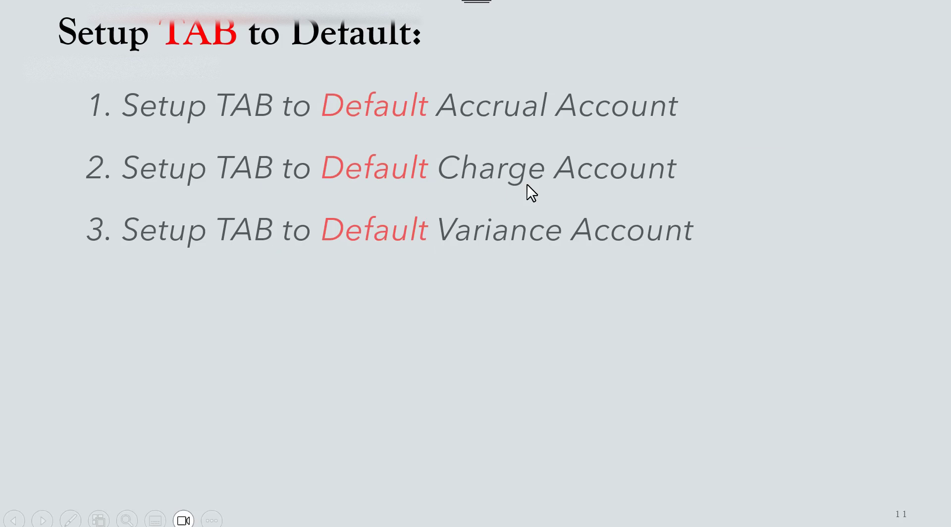
pyautogui.hotkey('alt', 'Tab')
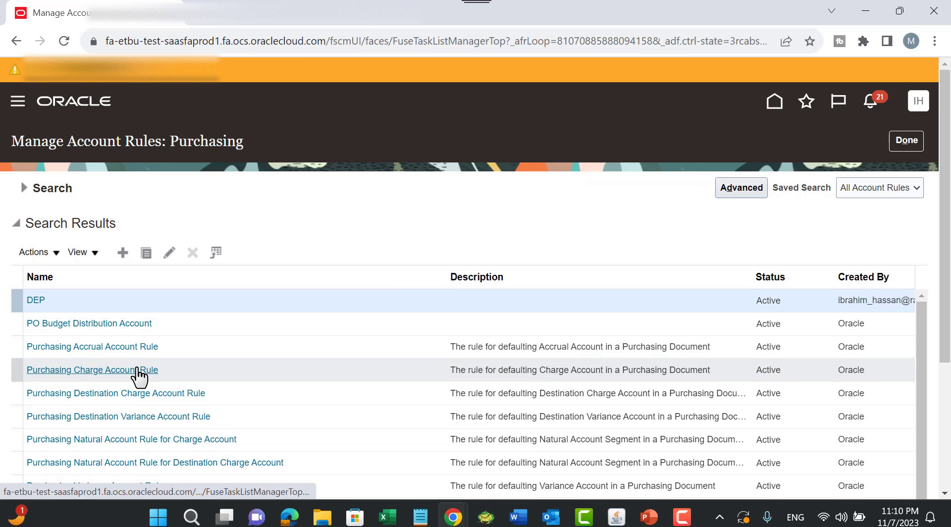
# Step: Open the Purchasing Charge Account Rule and widen the Priority and Value Type columns of its rules table
pyautogui.click(138, 371)
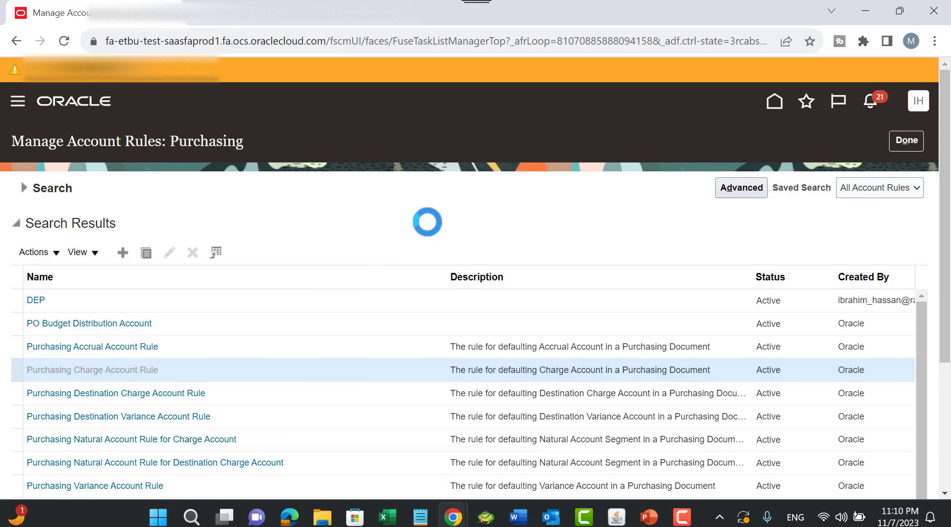
pyautogui.scroll(-1, 426, 270)
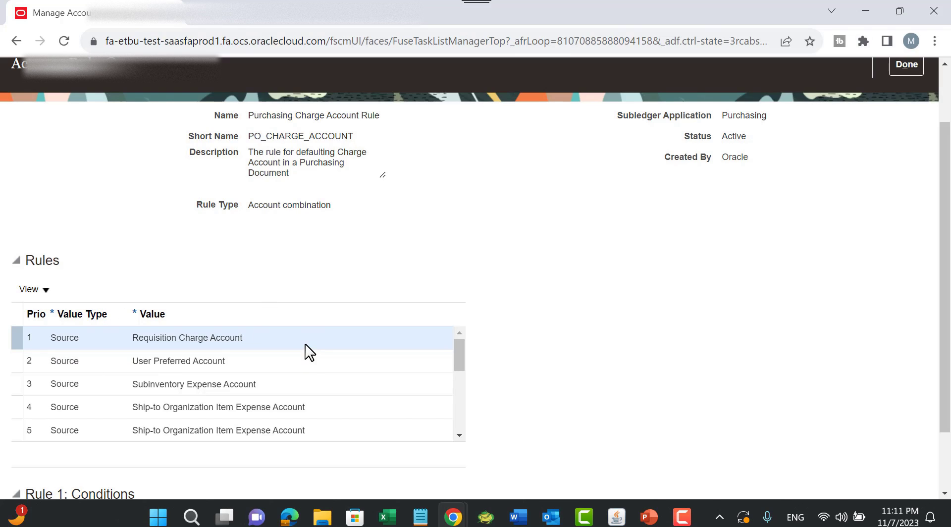
pyautogui.scroll(-2, 419, 302)
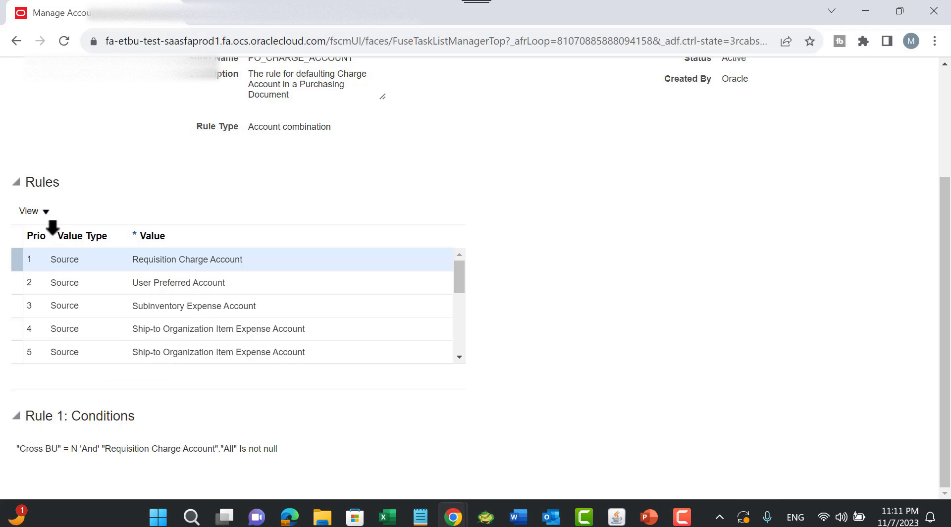
pyautogui.moveTo(46, 235); pyautogui.dragTo(115, 239)
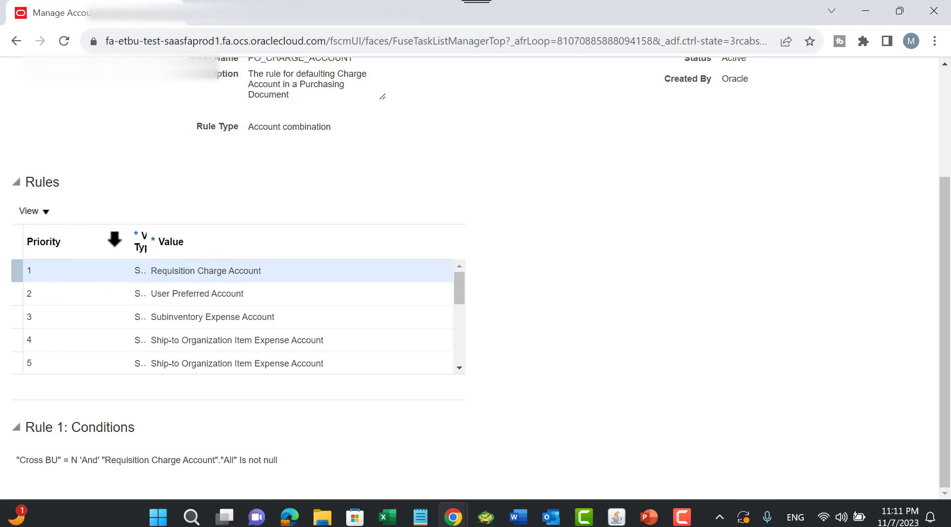
pyautogui.click(158, 236)
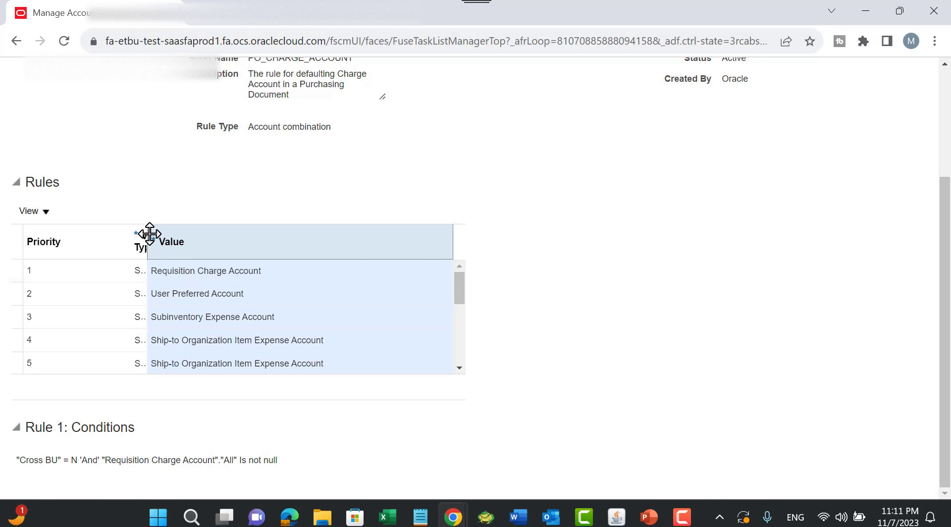
pyautogui.moveTo(150, 234); pyautogui.dragTo(215, 235)
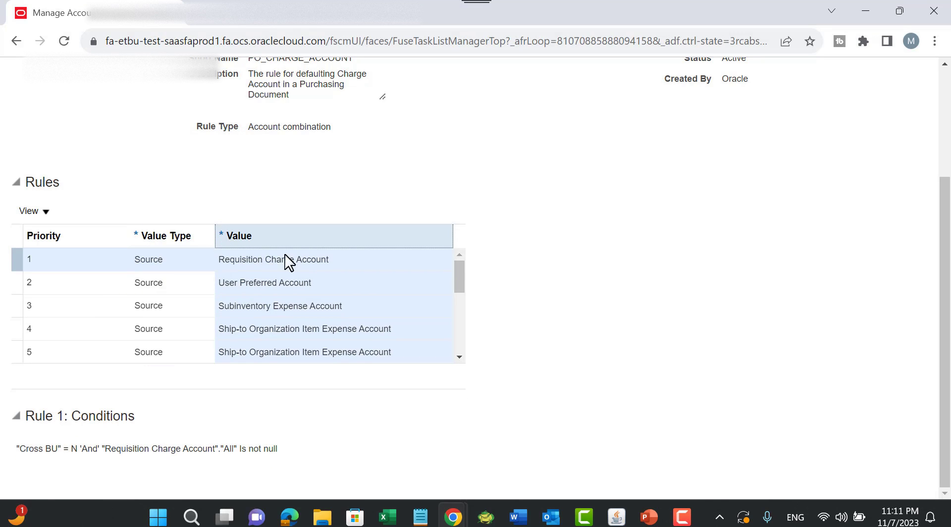
# Step: Examine the conditions of the charge account rule's priorities 1 to 6, from Requisition Charge Account to Employee Charge Account
pyautogui.click(317, 261)
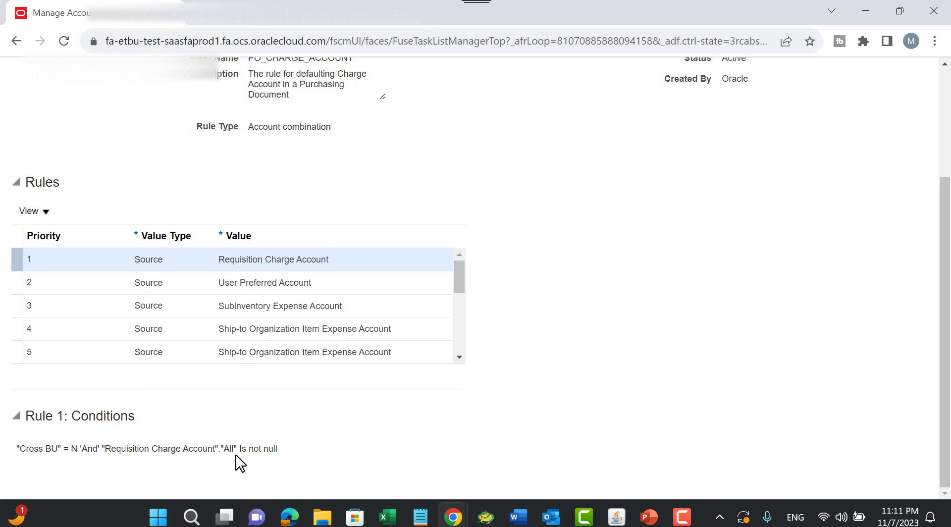
pyautogui.click(274, 281)
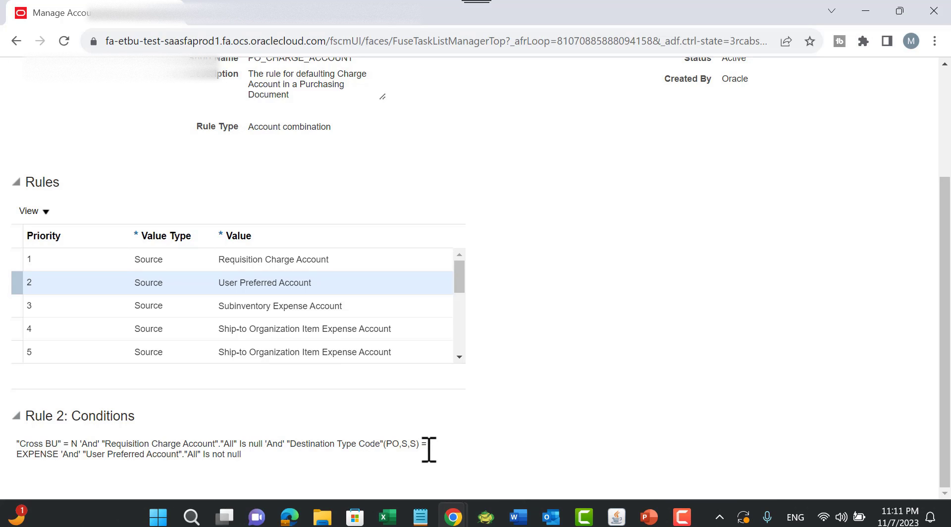
pyautogui.click(312, 306)
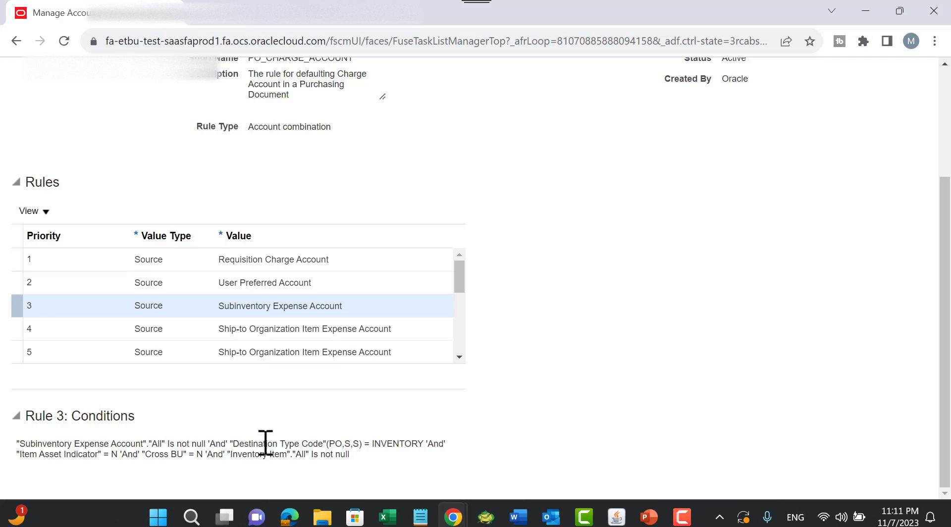
pyautogui.click(262, 331)
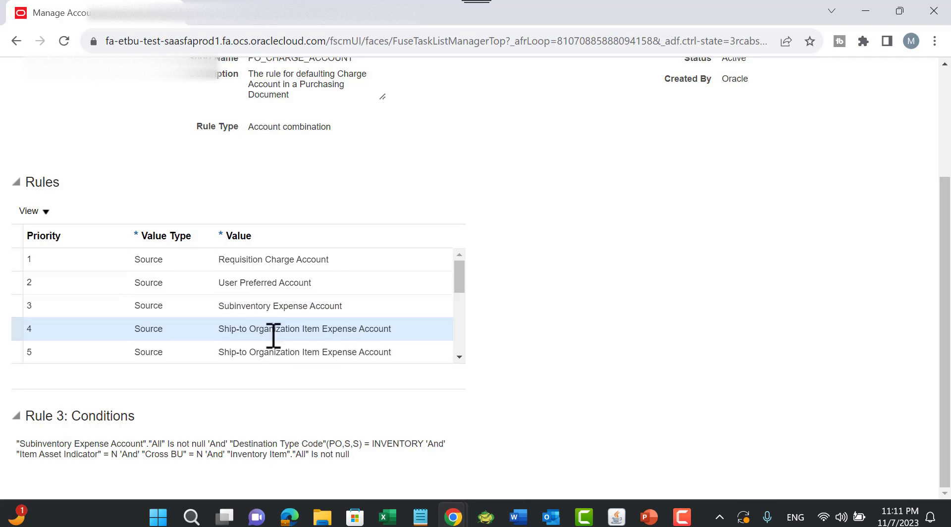
pyautogui.click(306, 356)
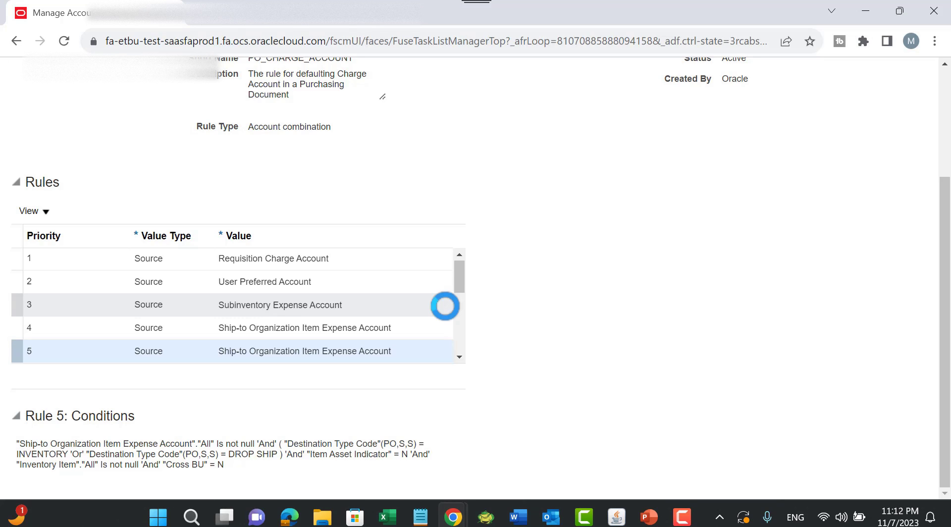
pyautogui.scroll(-2, 236, 294)
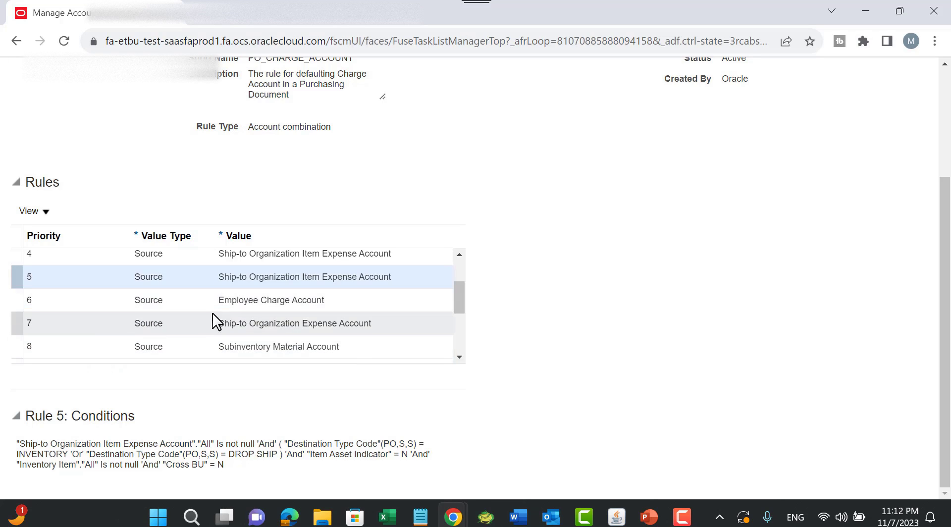
pyautogui.click(307, 305)
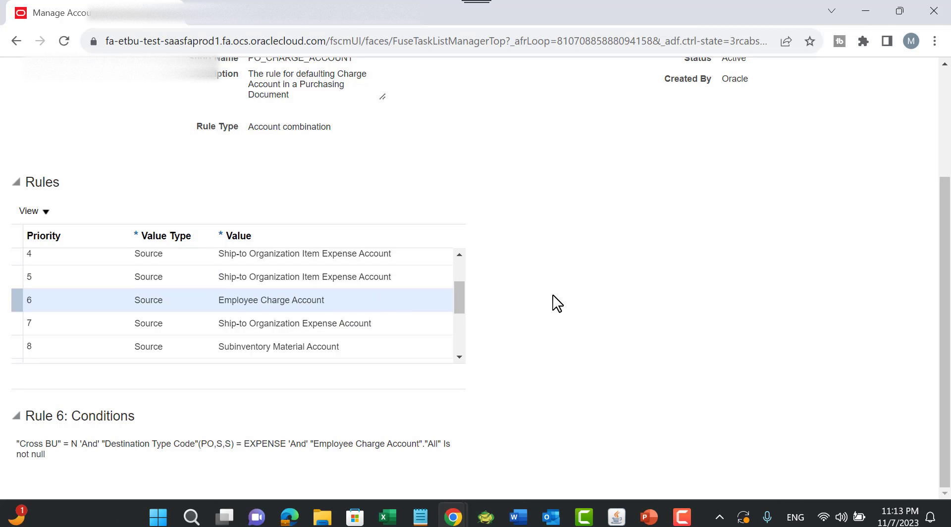
pyautogui.scroll(3, 553, 298)
pyautogui.scroll(-3, 493, 290)
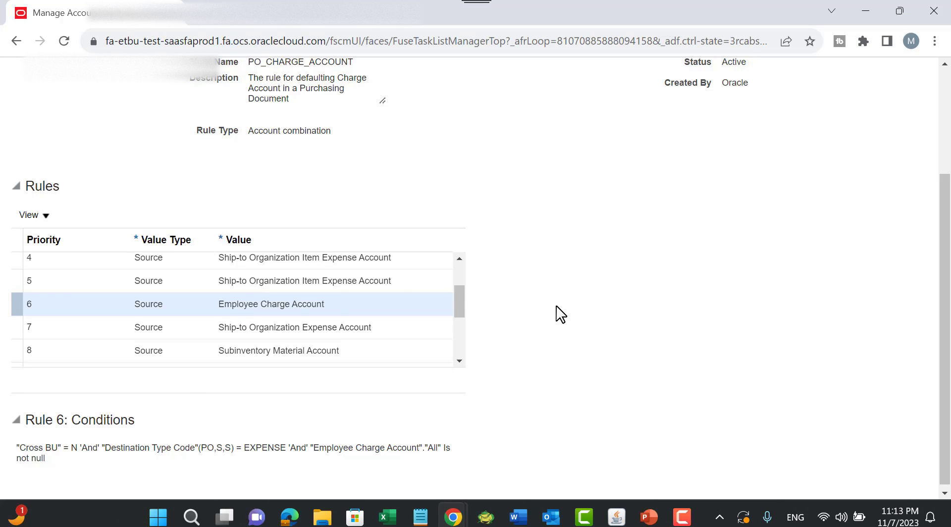
# Step: Check the TAB setup slide, and close the charge account rule to return to the Purchasing account rules list
pyautogui.hotkey('alt', 'Tab')
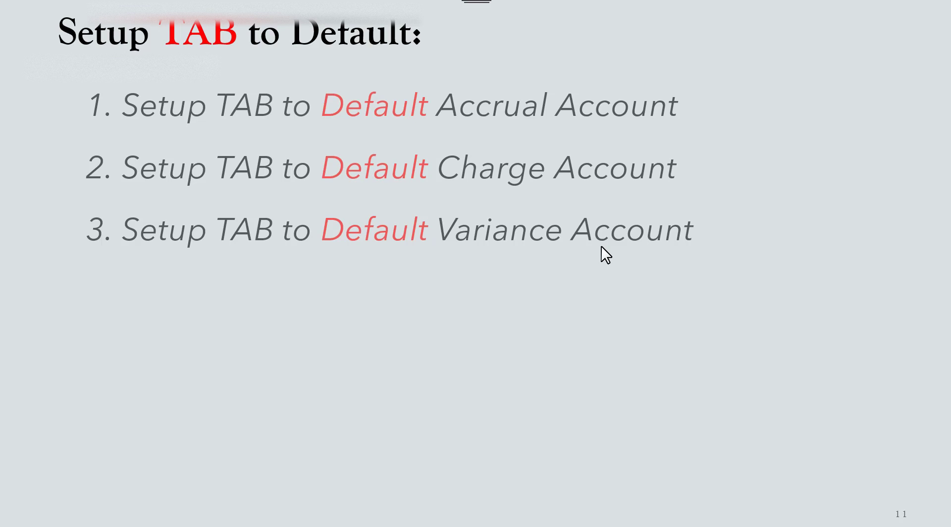
pyautogui.hotkey('alt', 'Tab')
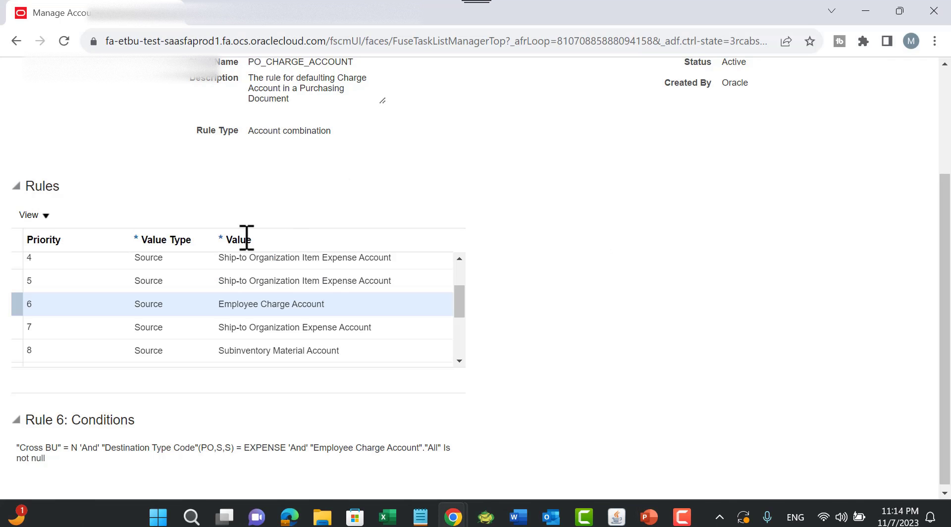
pyautogui.scroll(3, 532, 238)
pyautogui.click(903, 141)
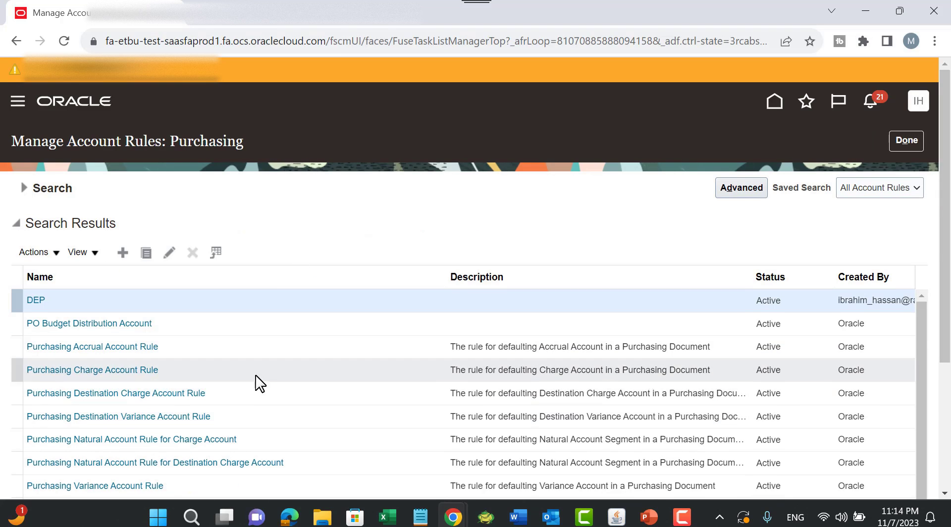
# Step: Find the Purchasing Variance Account Rule in the account rules list and open it
pyautogui.scroll(-2, 112, 417)
pyautogui.scroll(-1, 54, 424)
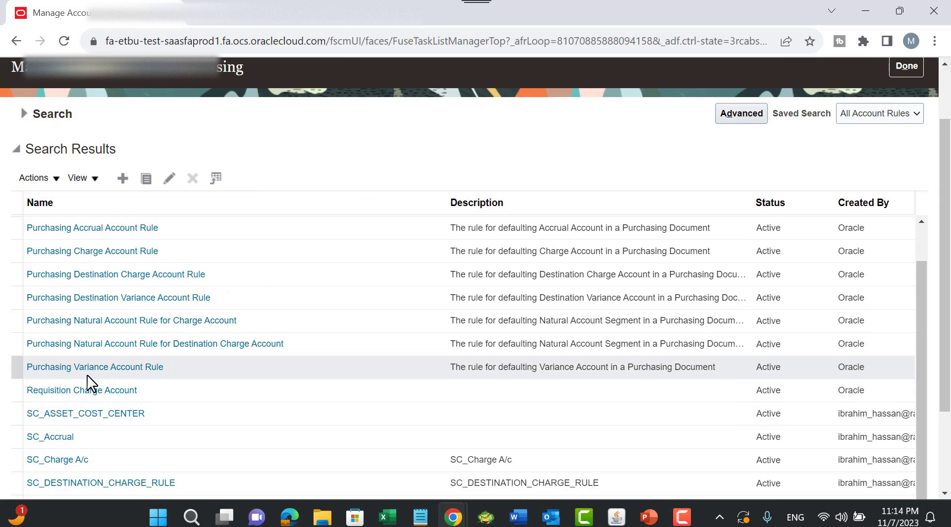
pyautogui.scroll(2, 177, 178)
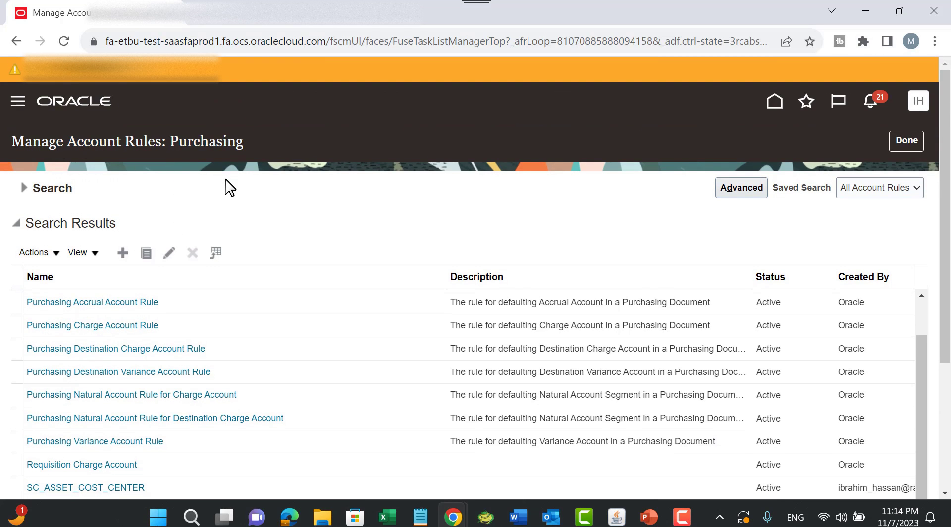
pyautogui.scroll(-4, 257, 346)
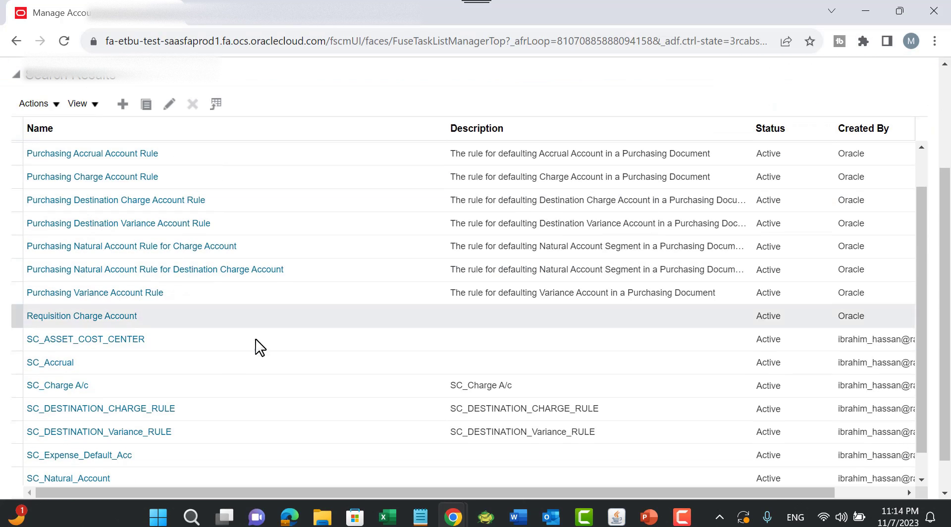
pyautogui.click(101, 293)
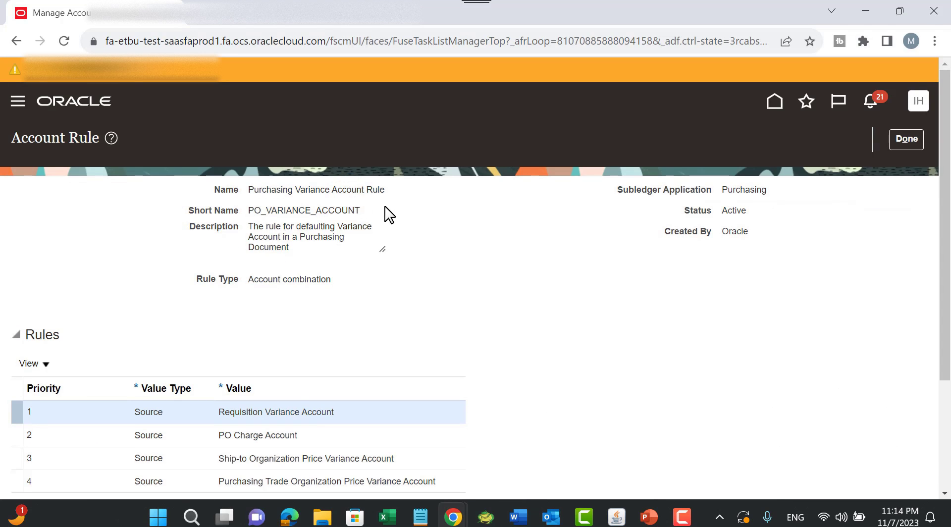
# Step: Examine the conditions of the variance account rule's priorities 1 to 4, and switch to the TAB setup slide
pyautogui.scroll(-1, 452, 265)
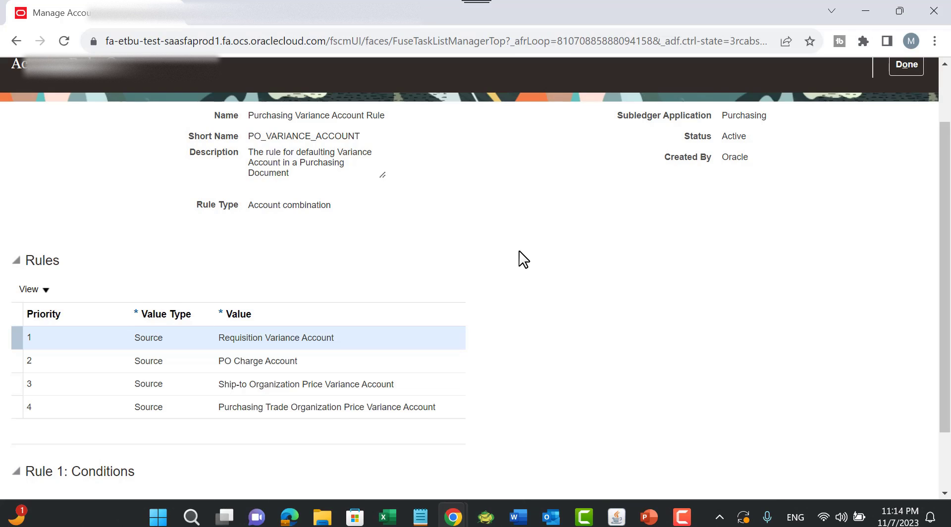
pyautogui.scroll(-2, 206, 313)
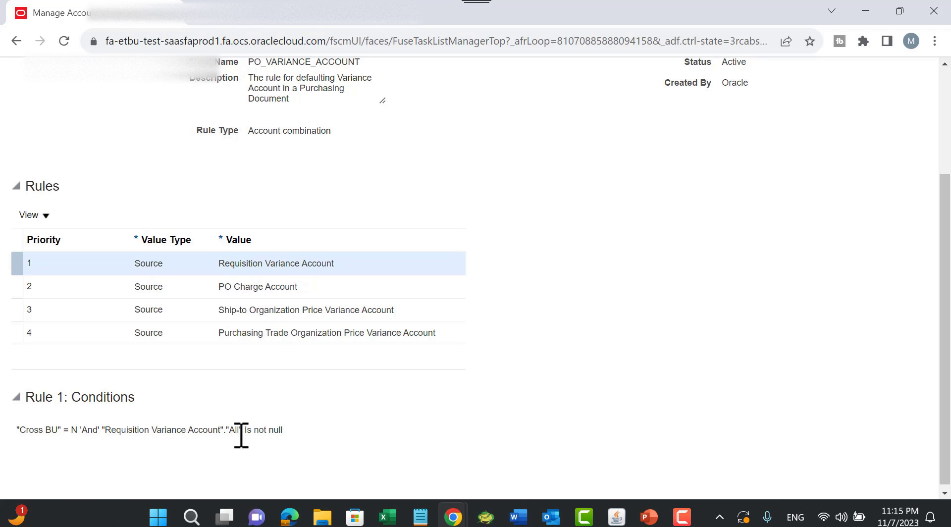
pyautogui.click(299, 290)
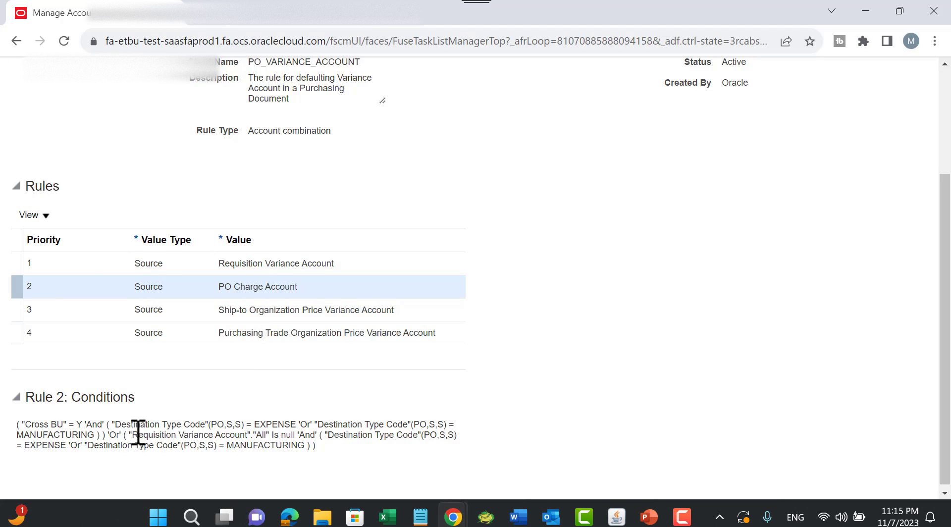
pyautogui.click(278, 313)
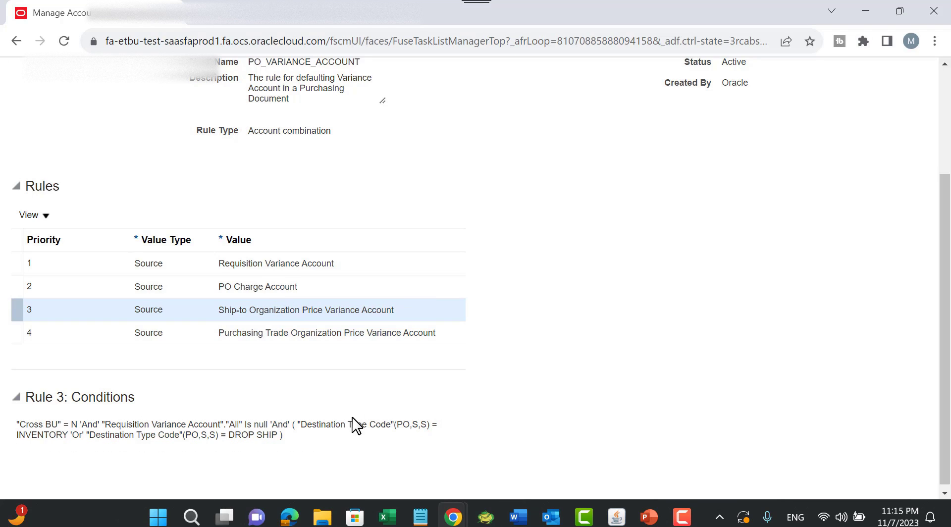
pyautogui.click(249, 333)
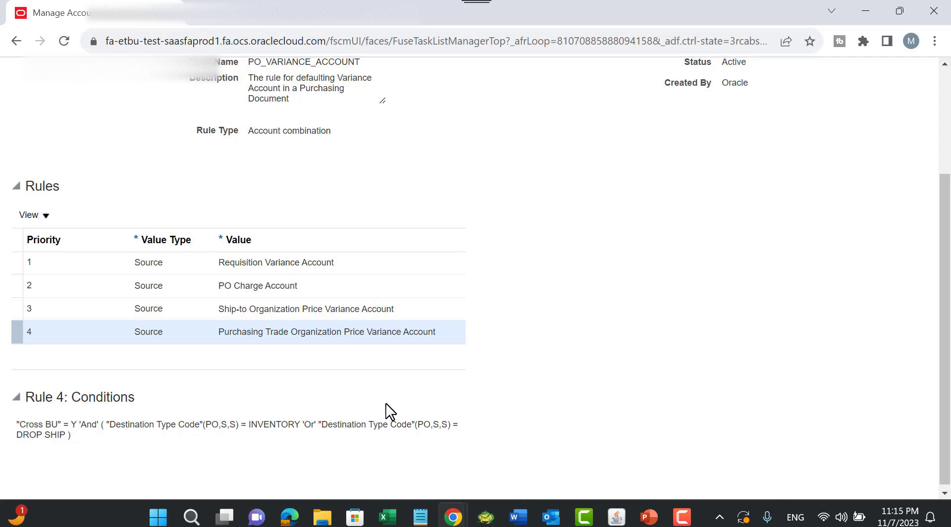
pyautogui.scroll(3, 385, 411)
pyautogui.hotkey('alt', 'Tab')
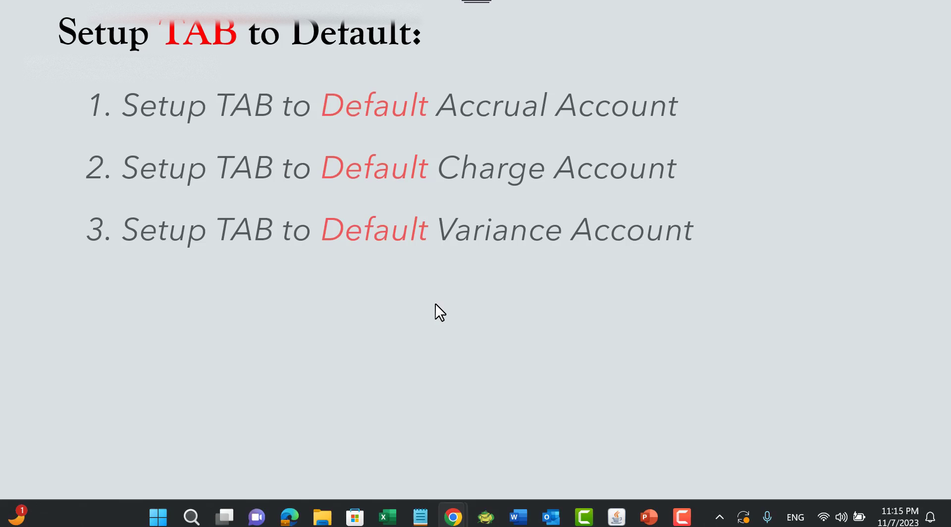